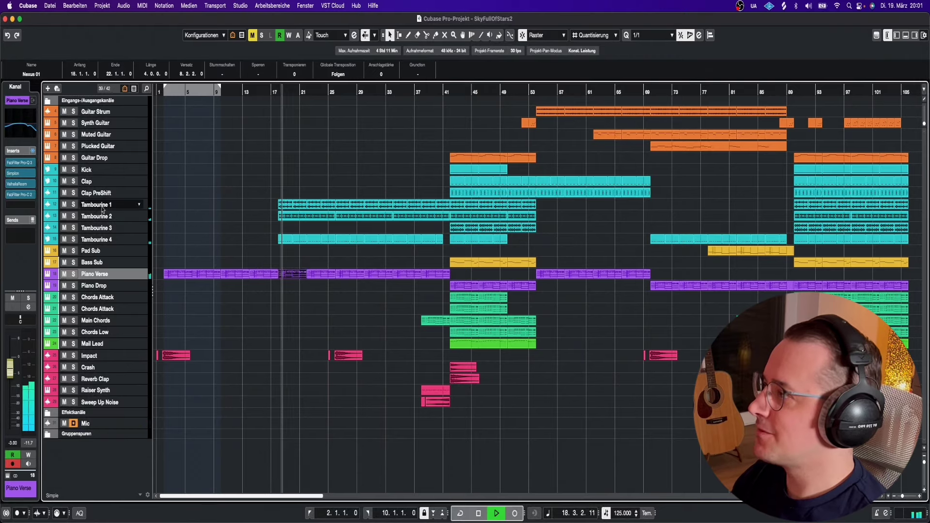
Step: Audition Tambourine 1, 2 and 4 in solo, then clear all solos and return the playhead to bar 26
{"action": "left_click", "coordinate": [74, 204]}
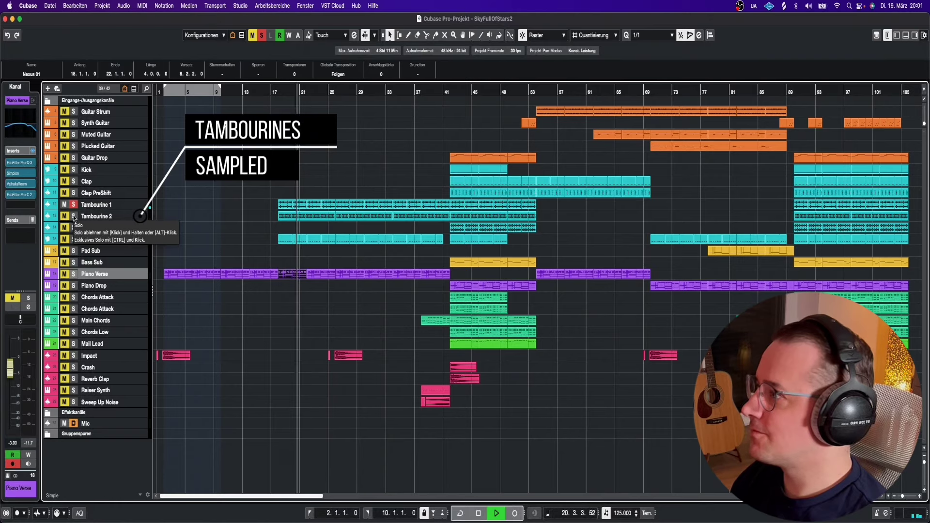
{"action": "left_click", "coordinate": [74, 217]}
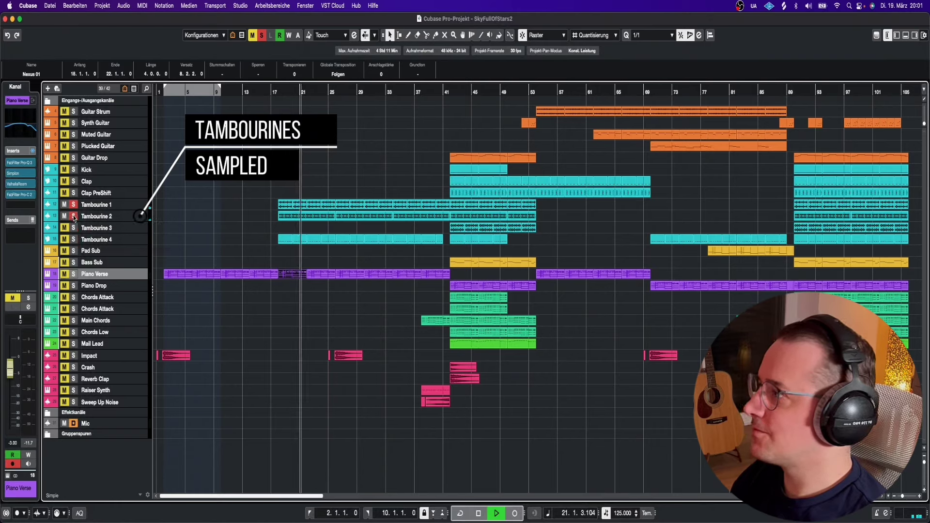
{"action": "left_click", "coordinate": [74, 240]}
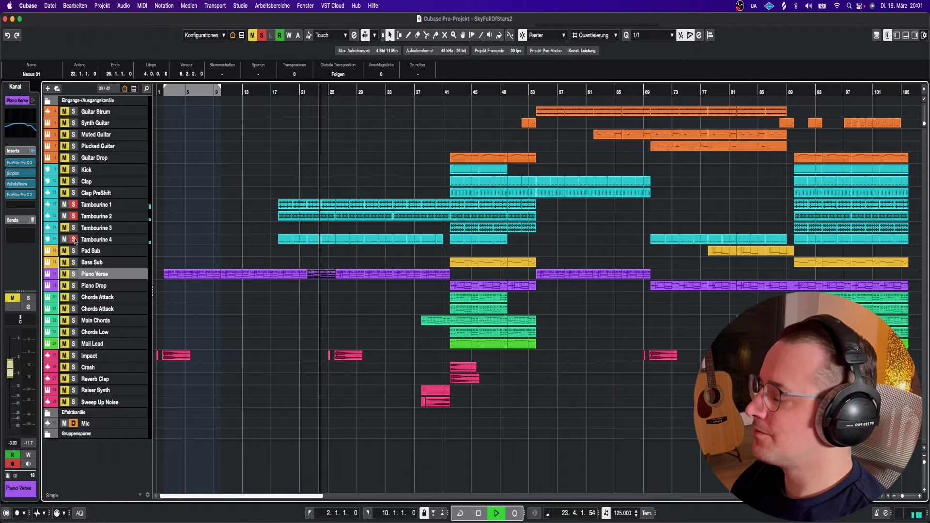
{"action": "left_click", "coordinate": [261, 35]}
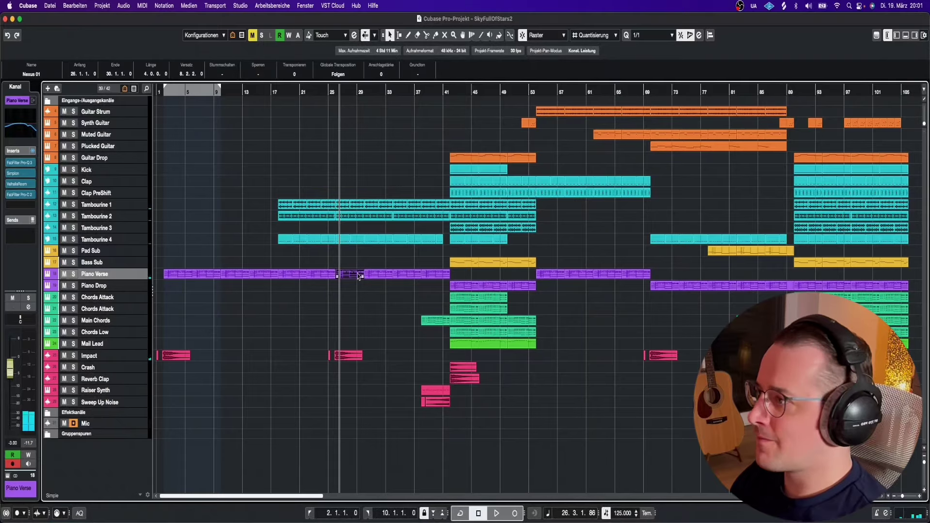
{"action": "left_click_drag", "start_coordinate": [339, 93], "coordinate": [337, 93]}
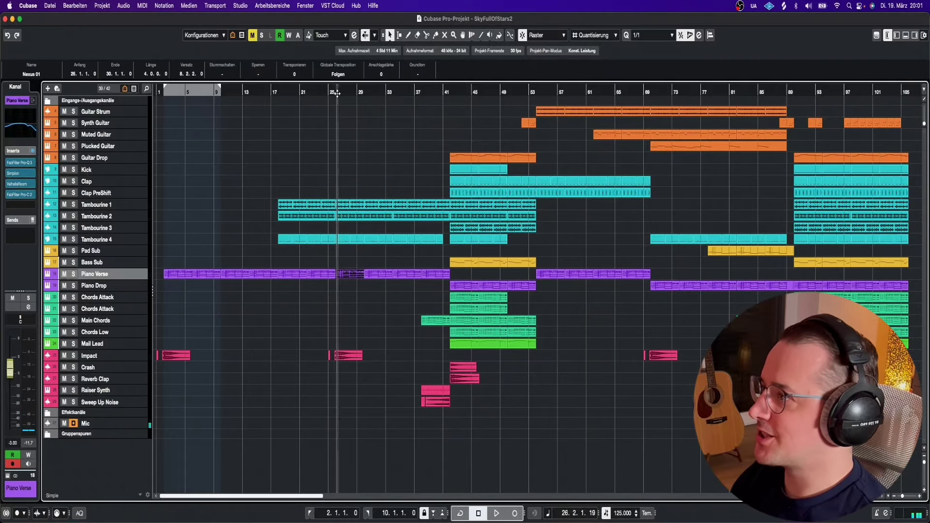
Step: Inspect the Piano Verse Nexus 01 notes in the Key Editor, then show its Simplon filter automation lane
{"action": "double_click", "coordinate": [350, 275]}
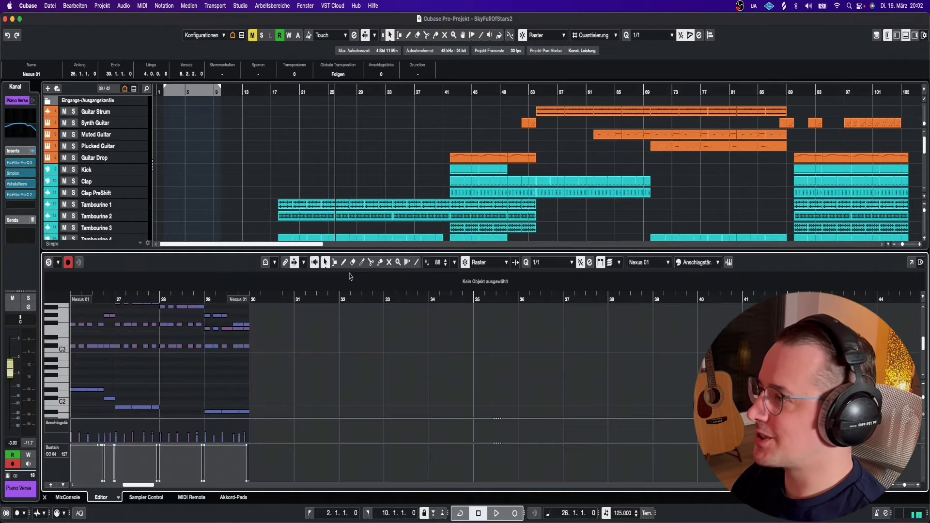
{"action": "key", "text": "space"}
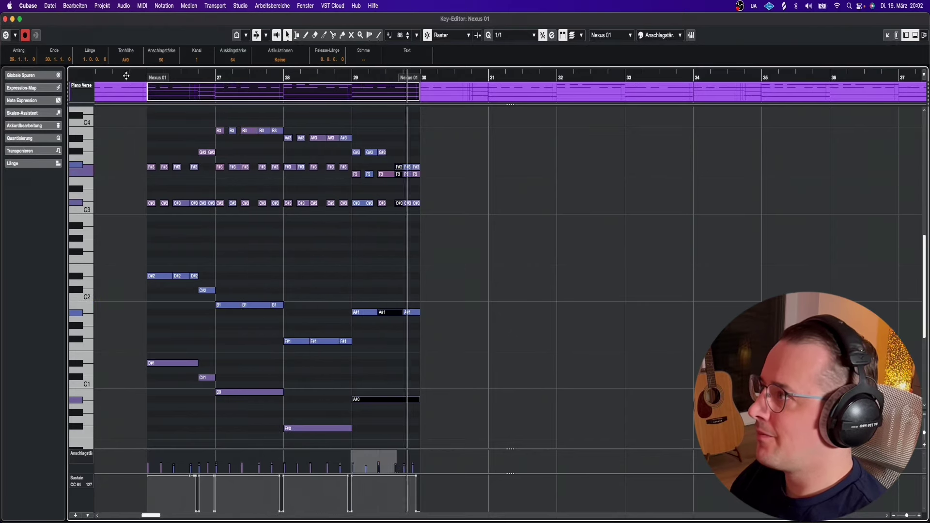
{"action": "key", "text": "Return"}
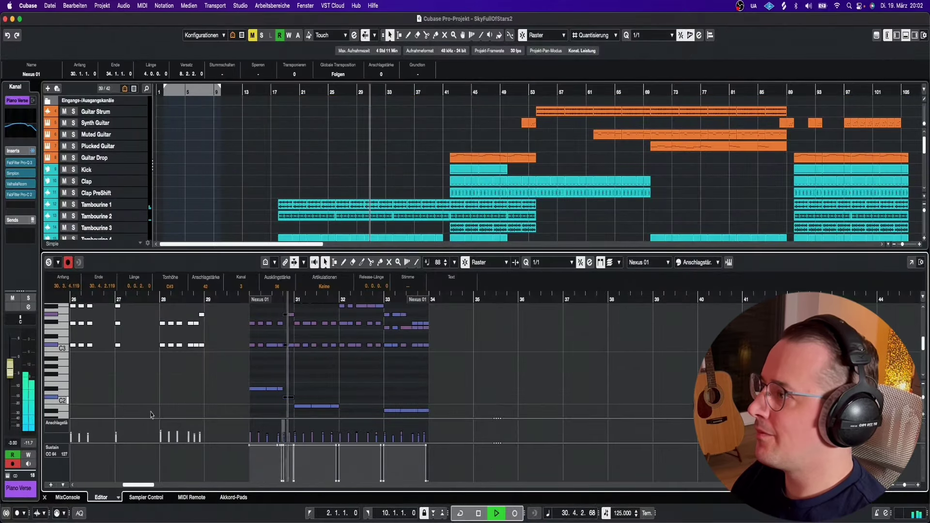
{"action": "left_click", "coordinate": [45, 497]}
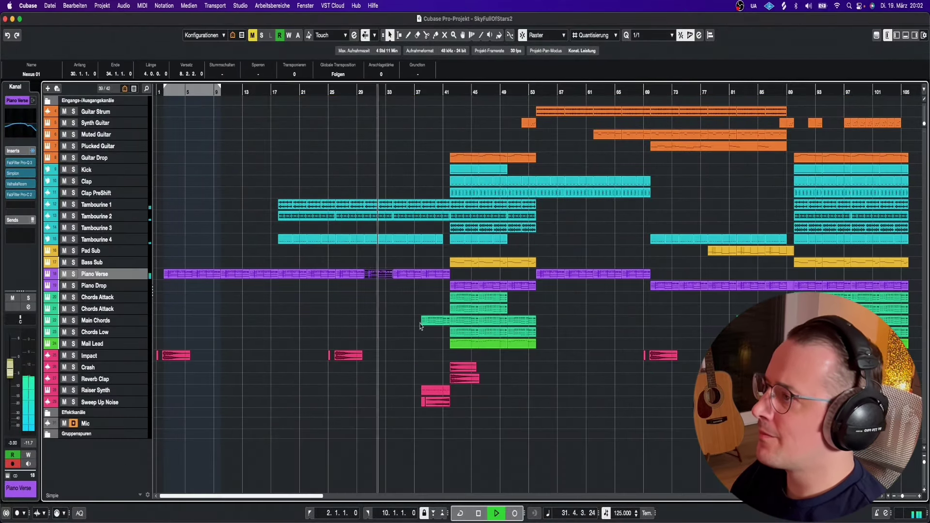
{"action": "left_click", "coordinate": [47, 276]}
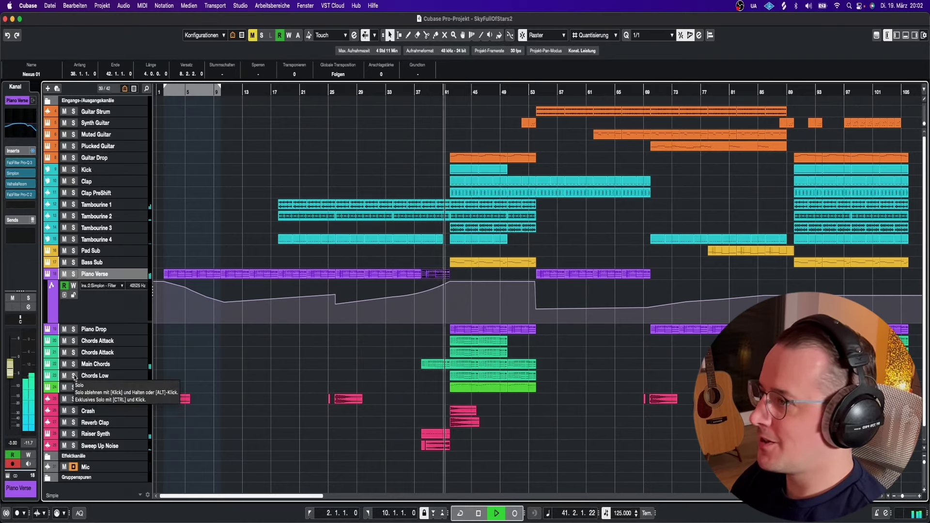
Step: Stop playback at bar 42
{"action": "key", "text": "space"}
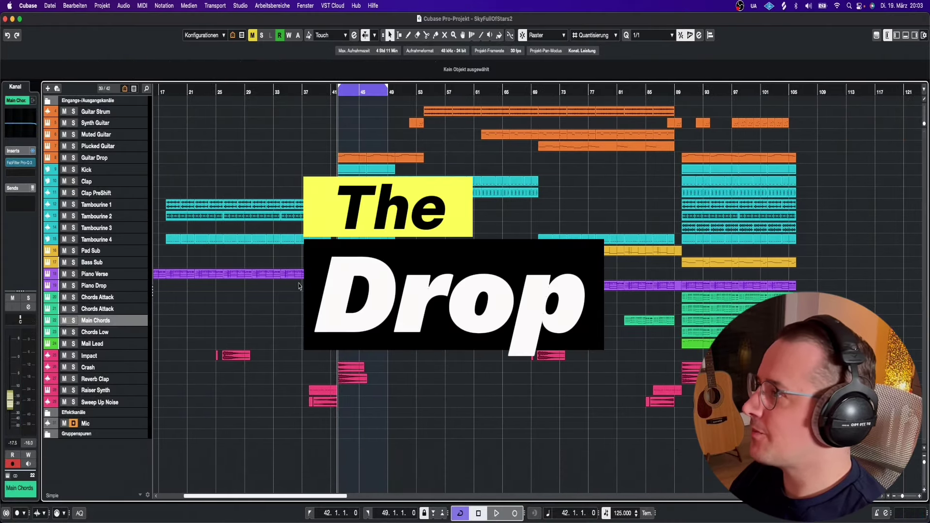
Step: Solo the Kick and check its FabFilter Pro-Q 3 EQ insert
{"action": "left_click", "coordinate": [75, 170]}
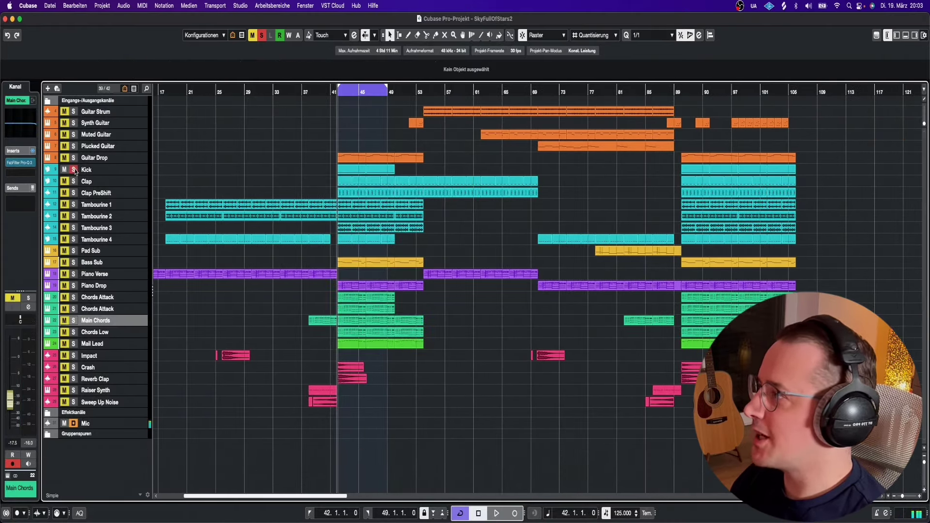
{"action": "left_click", "coordinate": [83, 171]}
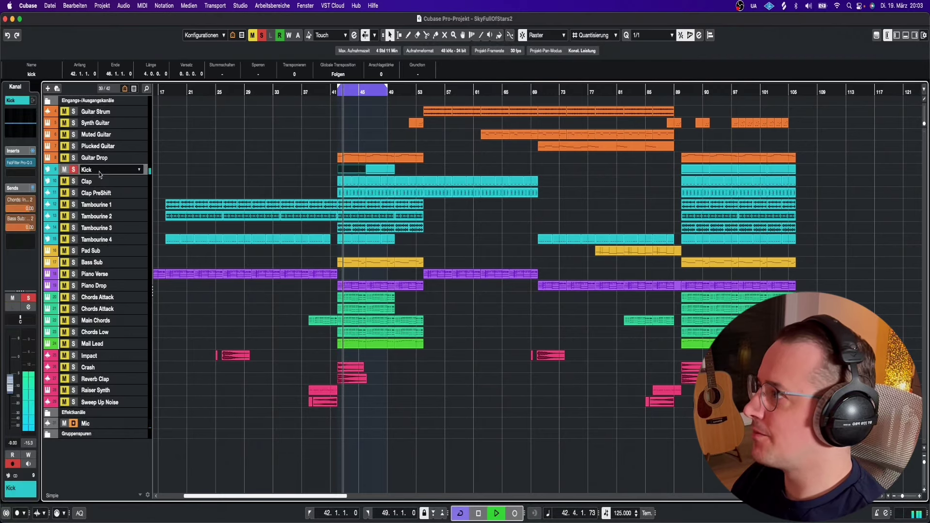
{"action": "left_click", "coordinate": [26, 165]}
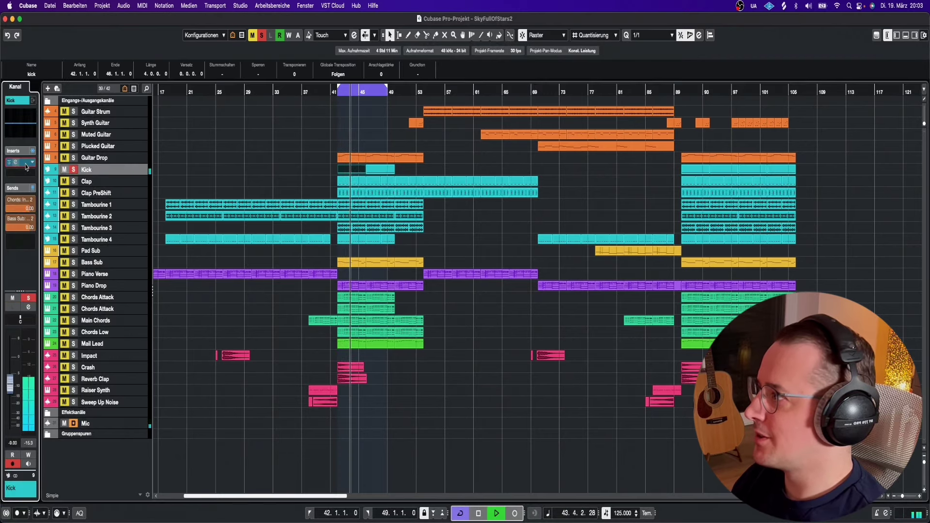
{"action": "left_click", "coordinate": [26, 166]}
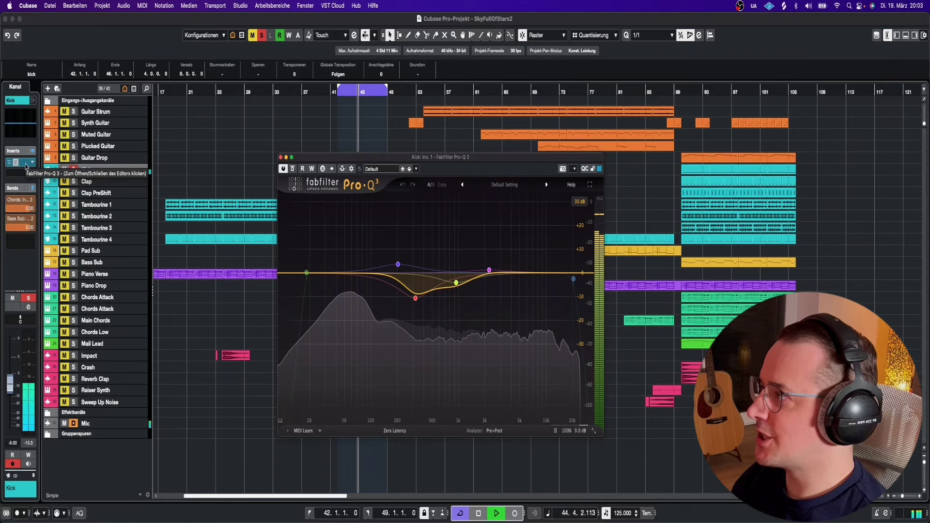
{"action": "left_click", "coordinate": [26, 166]}
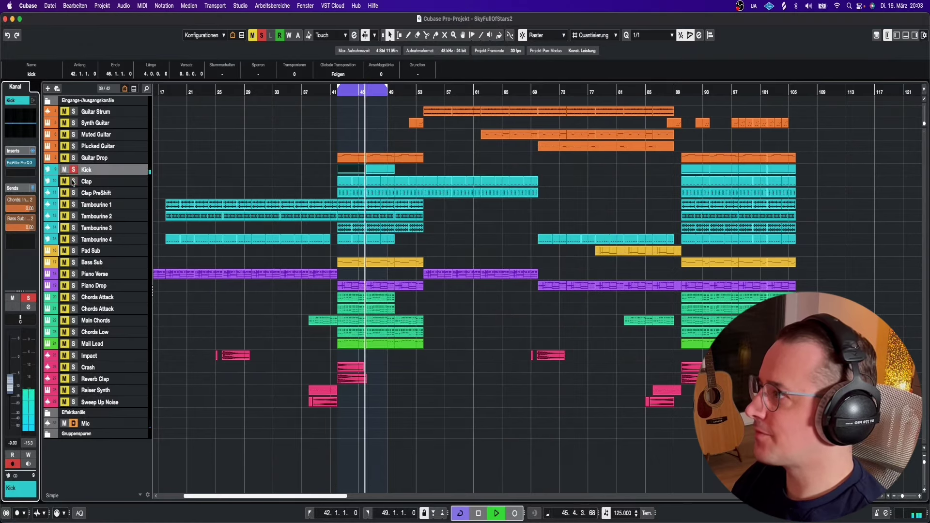
Step: View the channel EQ curves of the Clap and Clap PreShift tracks
{"action": "left_click", "coordinate": [103, 183]}
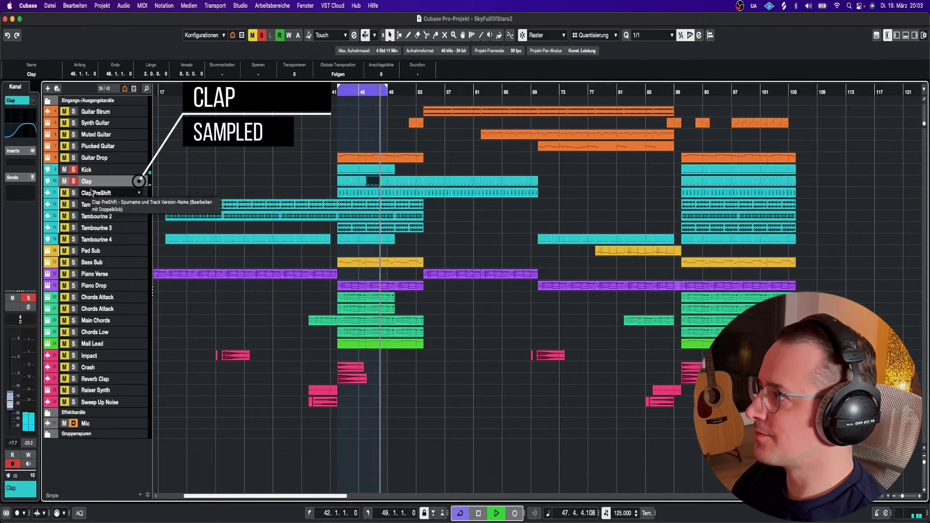
{"action": "left_click", "coordinate": [29, 130]}
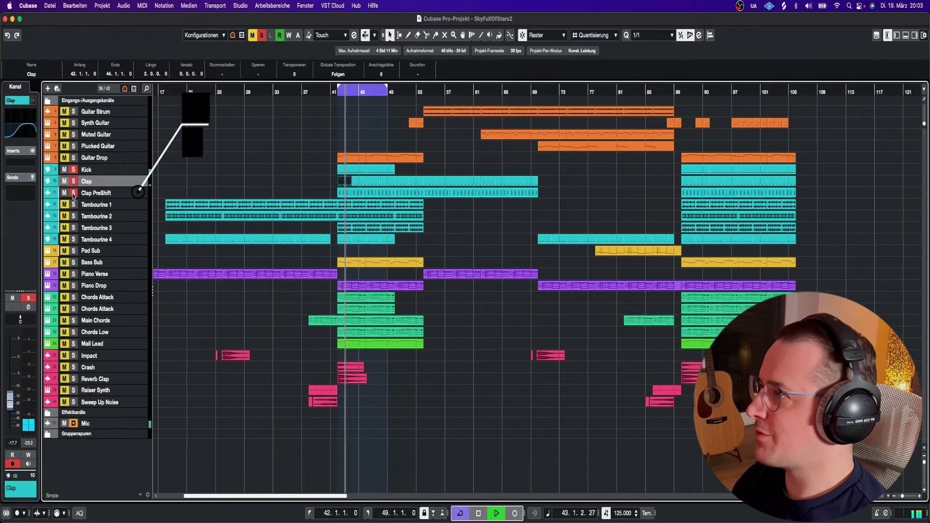
{"action": "left_click", "coordinate": [94, 193]}
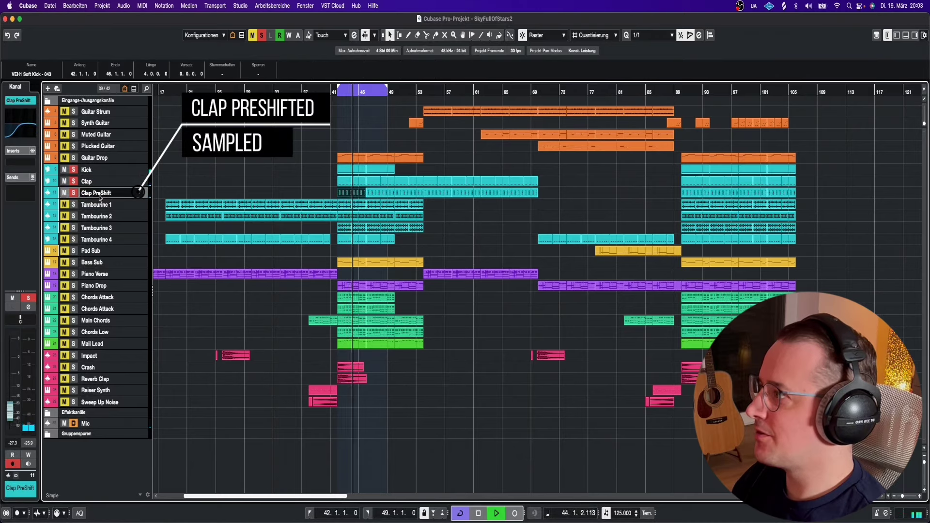
{"action": "left_click", "coordinate": [27, 130]}
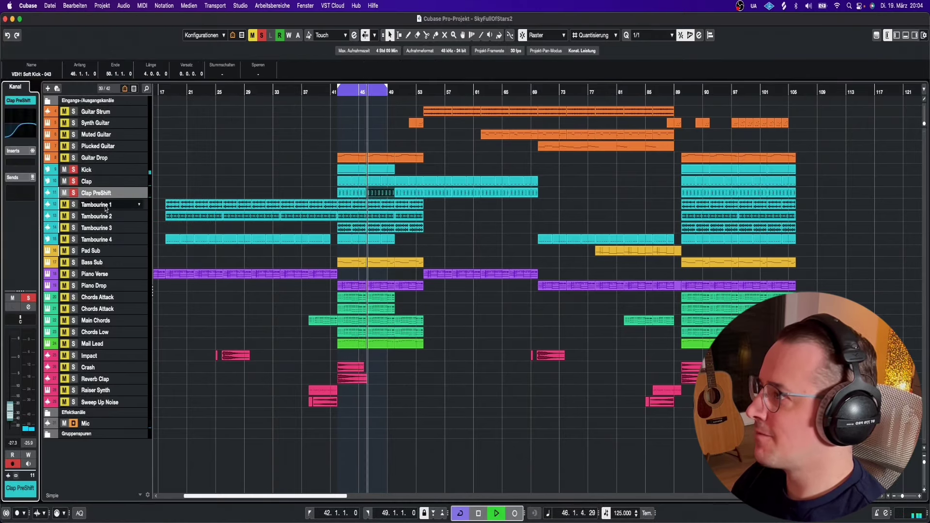
Step: Add Tambourines 1–4 to the soloed drum tracks
{"action": "left_click", "coordinate": [74, 205]}
{"action": "left_click", "coordinate": [76, 216]}
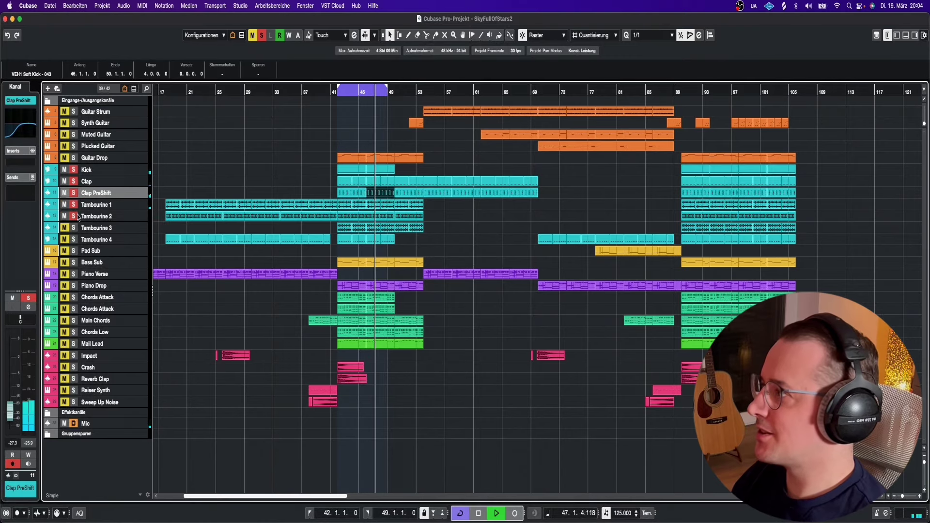
{"action": "left_click", "coordinate": [75, 228]}
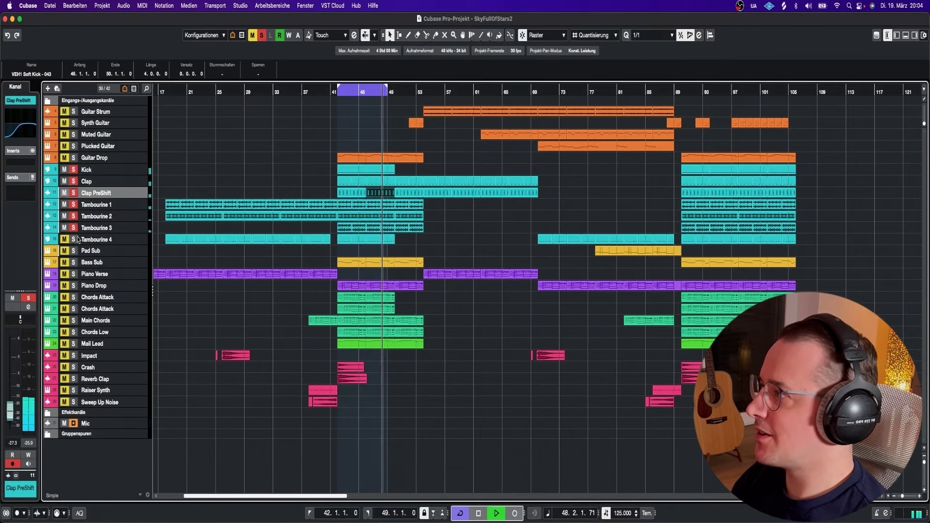
{"action": "left_click", "coordinate": [74, 239]}
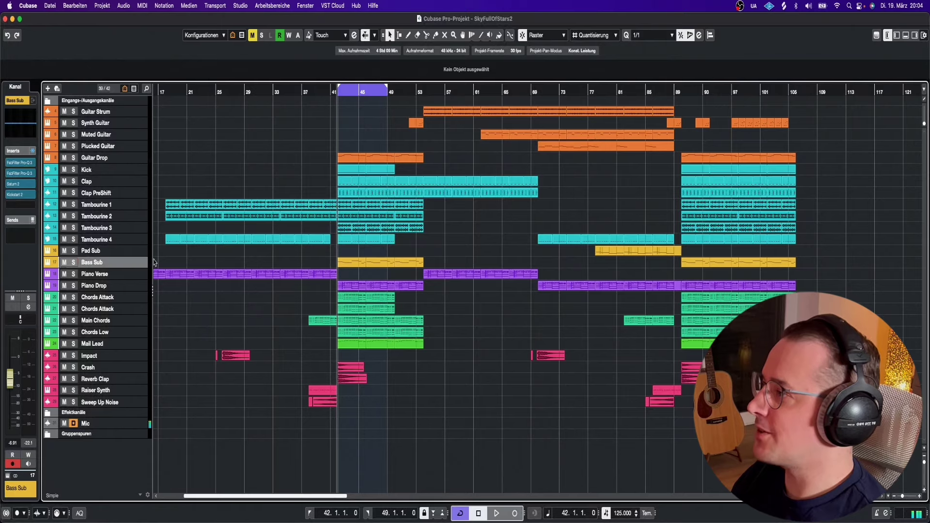
Step: Solo Bass Sub, play the looped drop and look at its Serum instrument
{"action": "left_click", "coordinate": [74, 263]}
{"action": "key", "text": "space"}
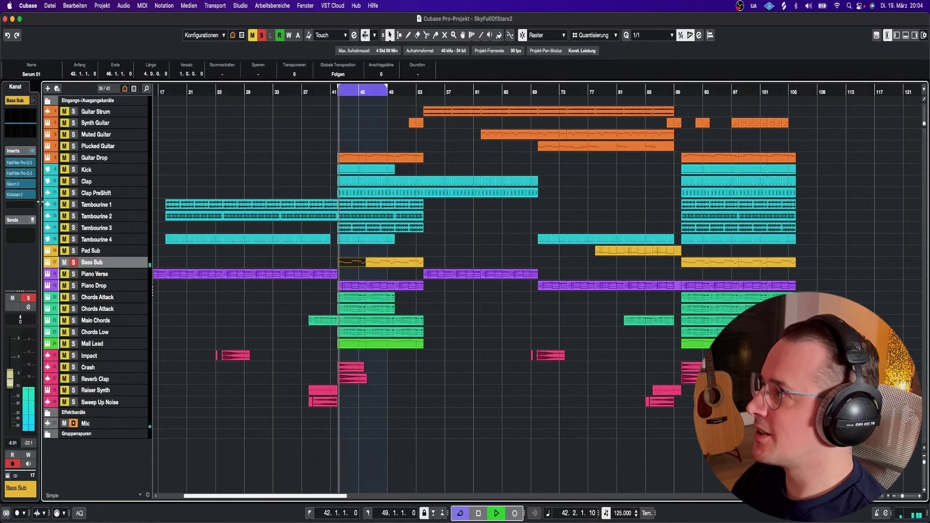
{"action": "left_click", "coordinate": [8, 476]}
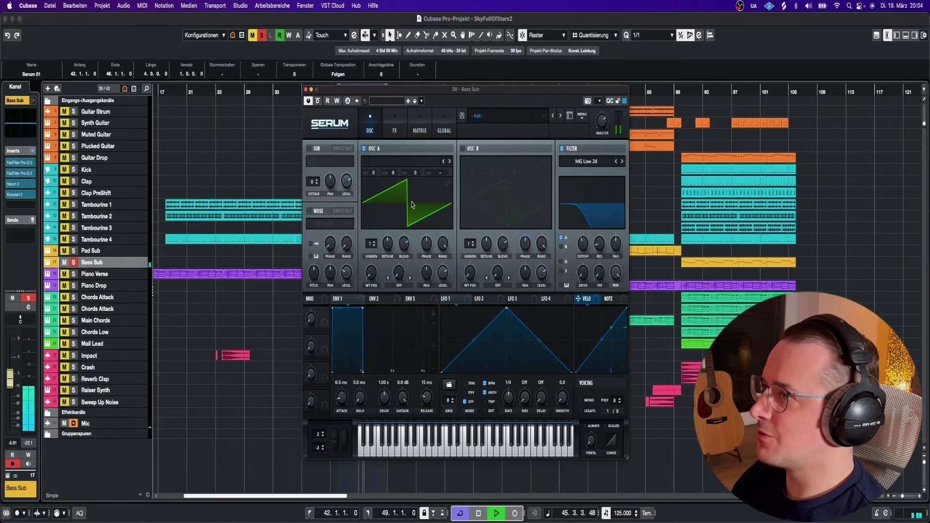
{"action": "left_click", "coordinate": [306, 89]}
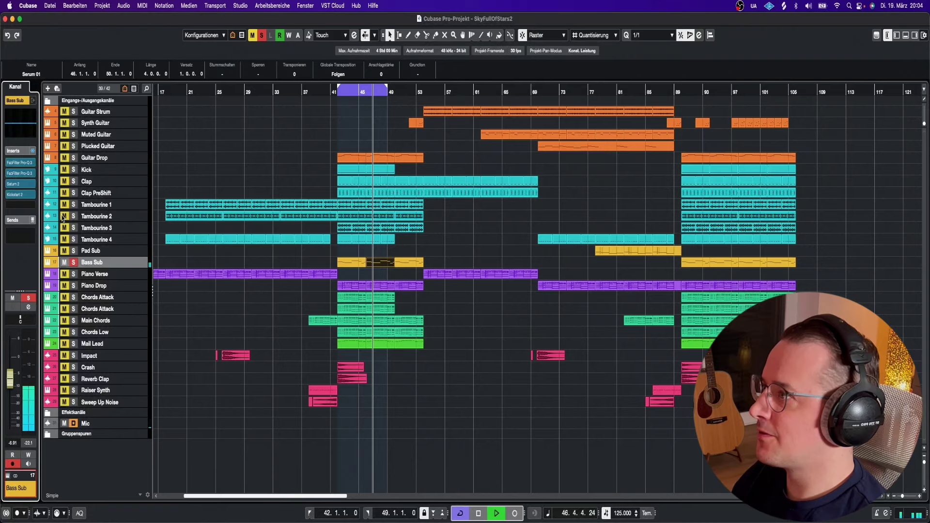
Step: Show Bass Sub's inserts: two Pro-Q 3 EQs, Saturn 2 and Kickstart 2
{"action": "left_click", "coordinate": [27, 163]}
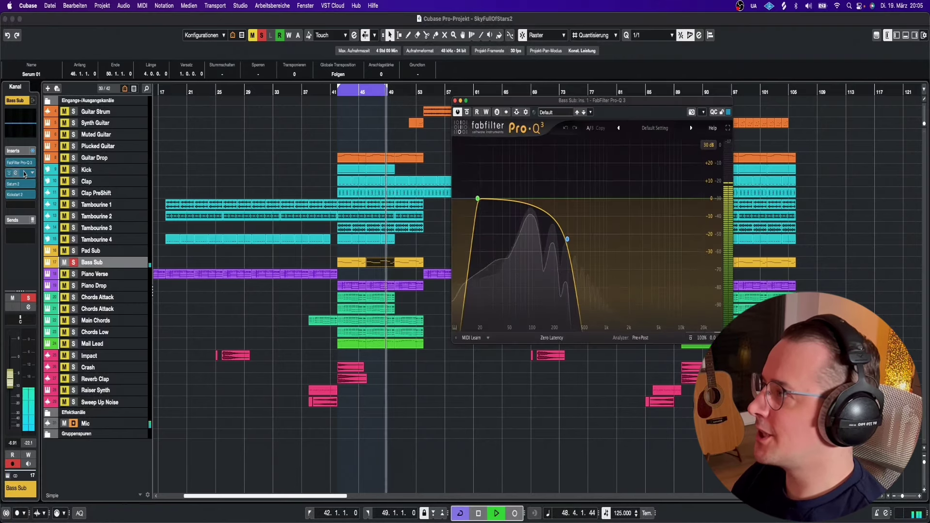
{"action": "left_click", "coordinate": [25, 174]}
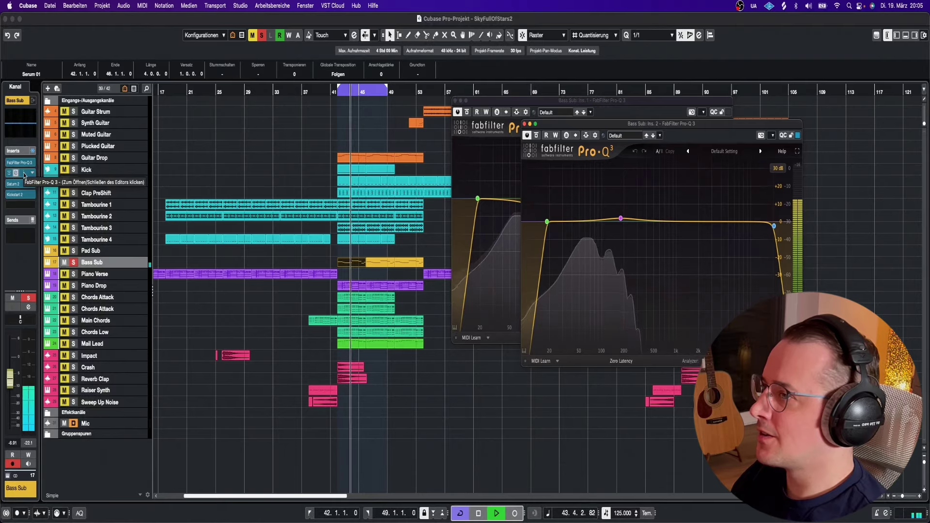
{"action": "mouse_move", "coordinate": [549, 223]}
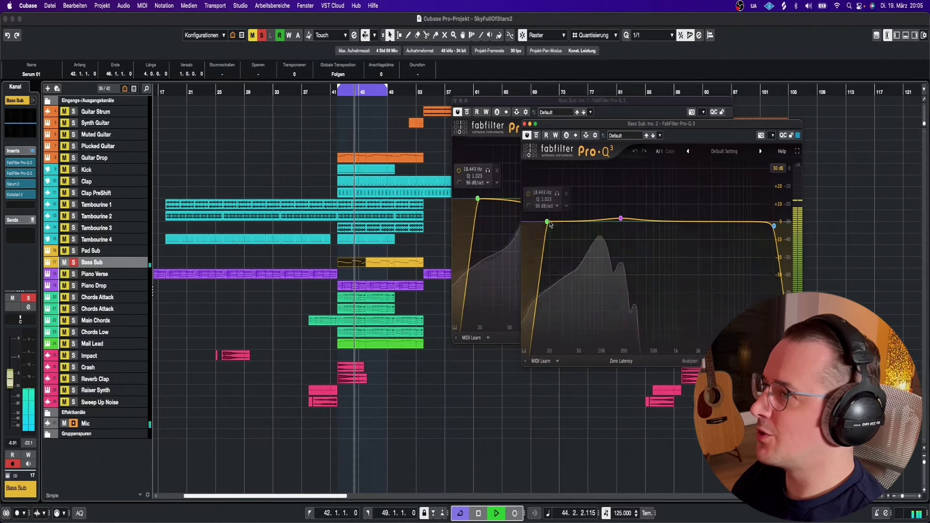
{"action": "left_click", "coordinate": [25, 185]}
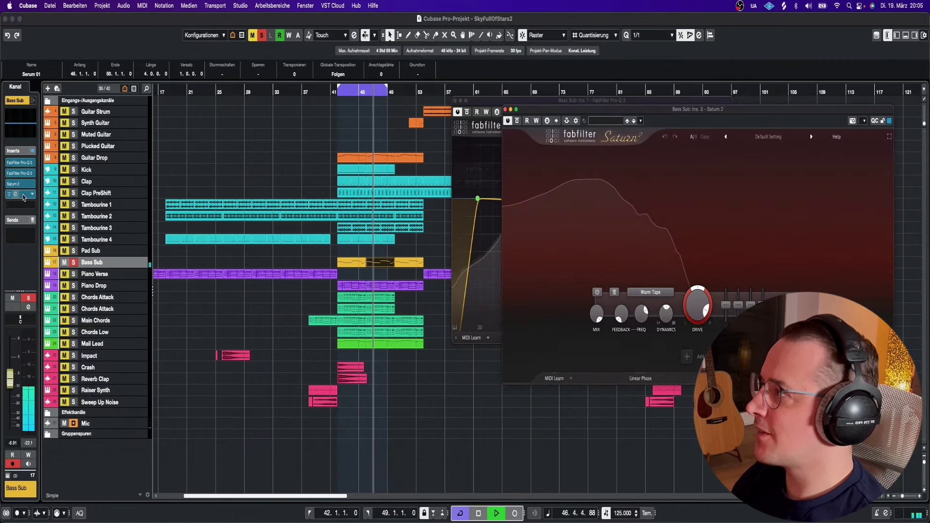
{"action": "left_click", "coordinate": [20, 194]}
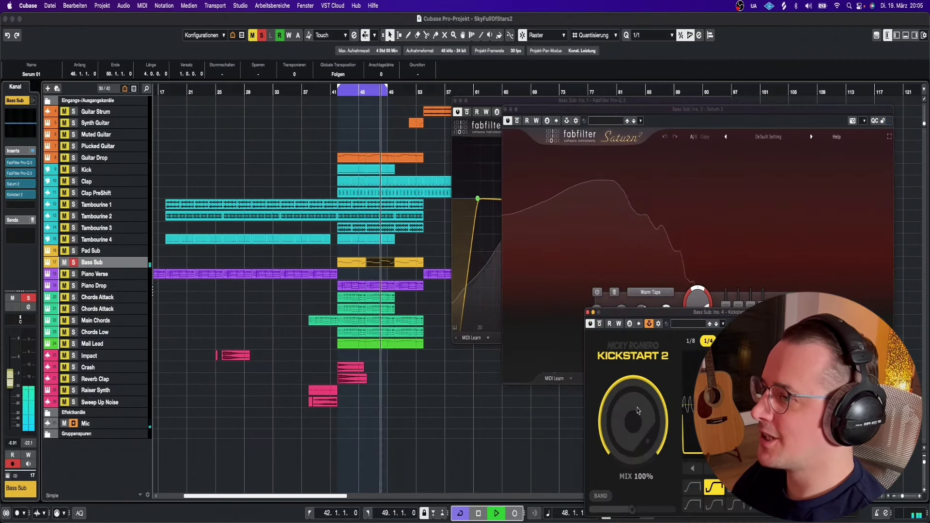
Step: Inspect the Serum 01 part's notes in the Key Editor and stop playback
{"action": "double_click", "coordinate": [357, 262]}
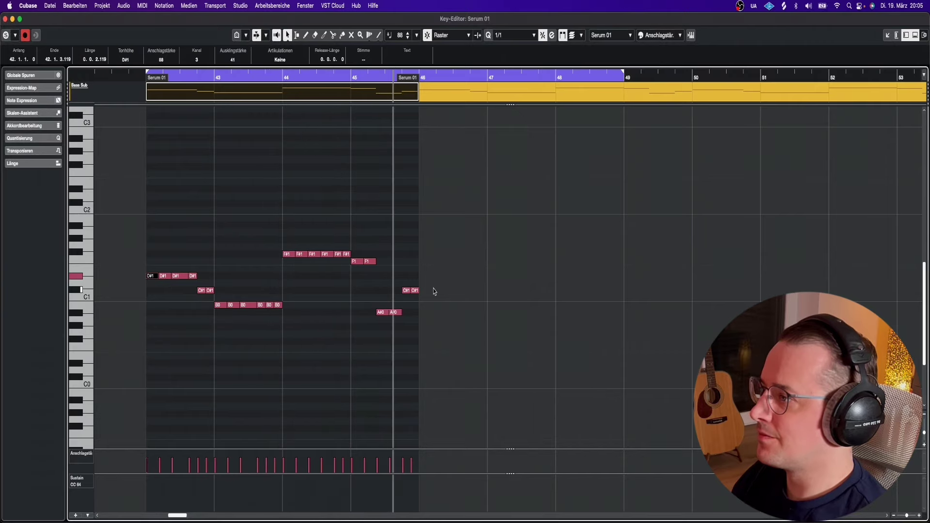
{"action": "key", "text": "space"}
{"action": "left_click", "coordinate": [164, 133]}
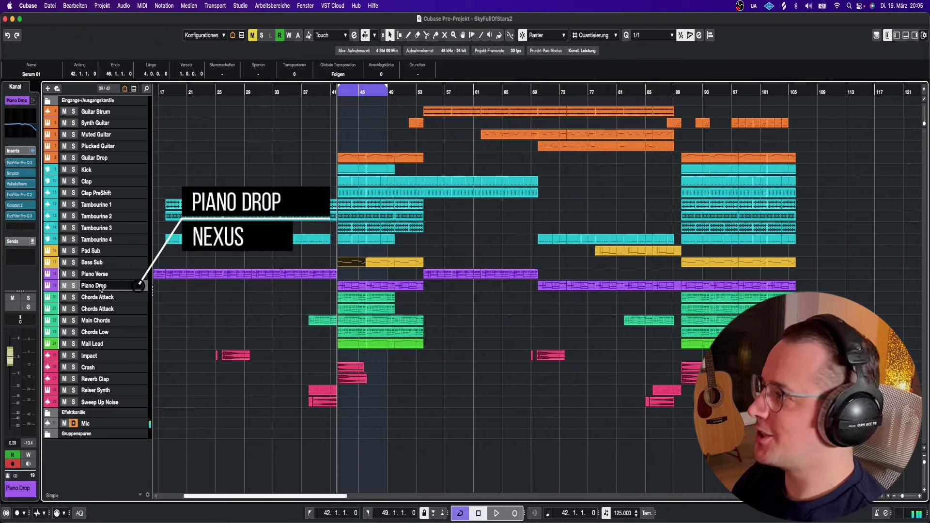
{"action": "left_click", "coordinate": [74, 285]}
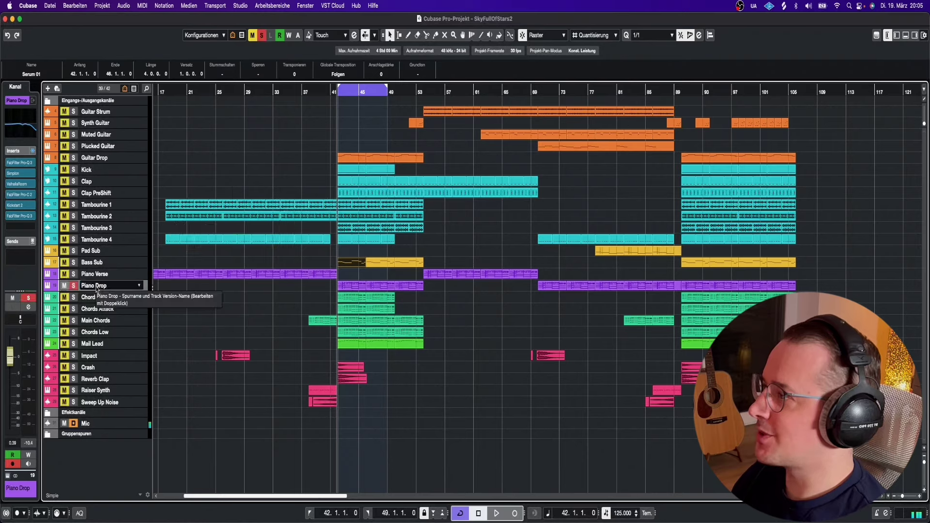
{"action": "left_click", "coordinate": [97, 289]}
{"action": "key", "text": "space"}
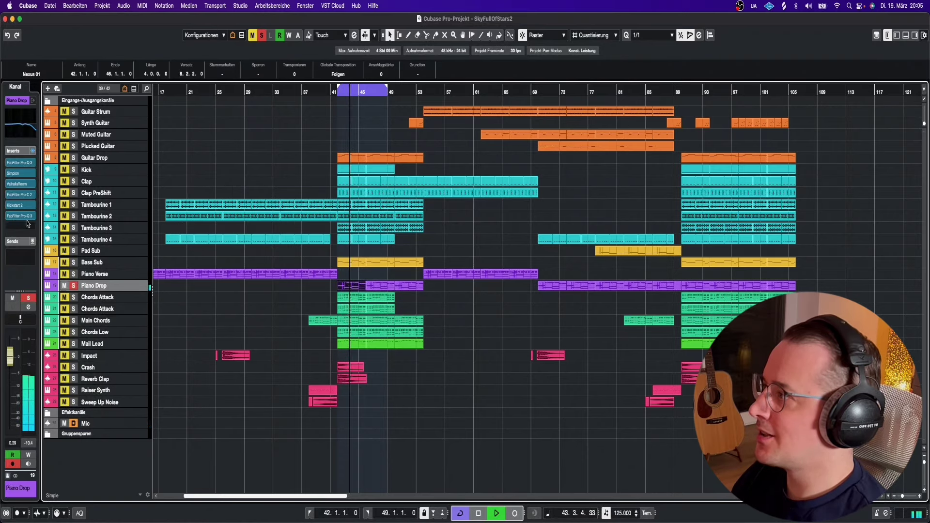
{"action": "left_click", "coordinate": [19, 205]}
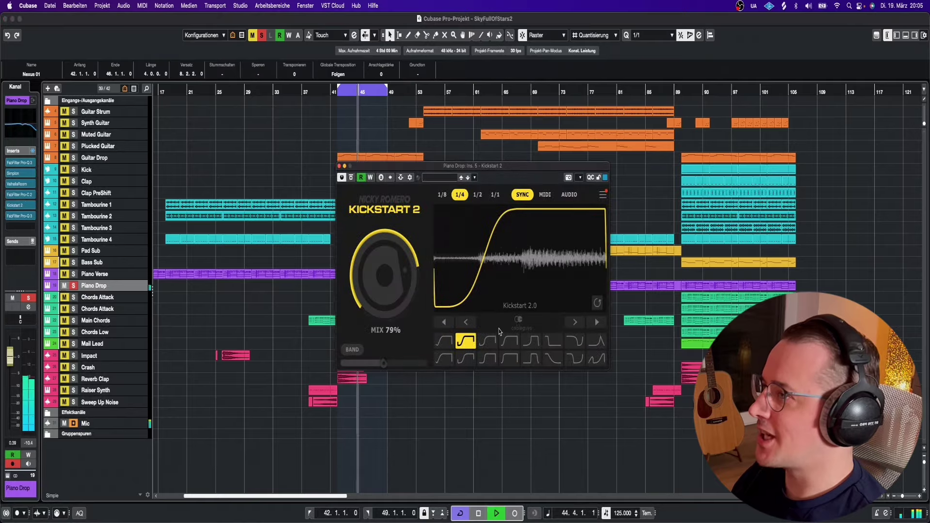
{"action": "left_click", "coordinate": [339, 166]}
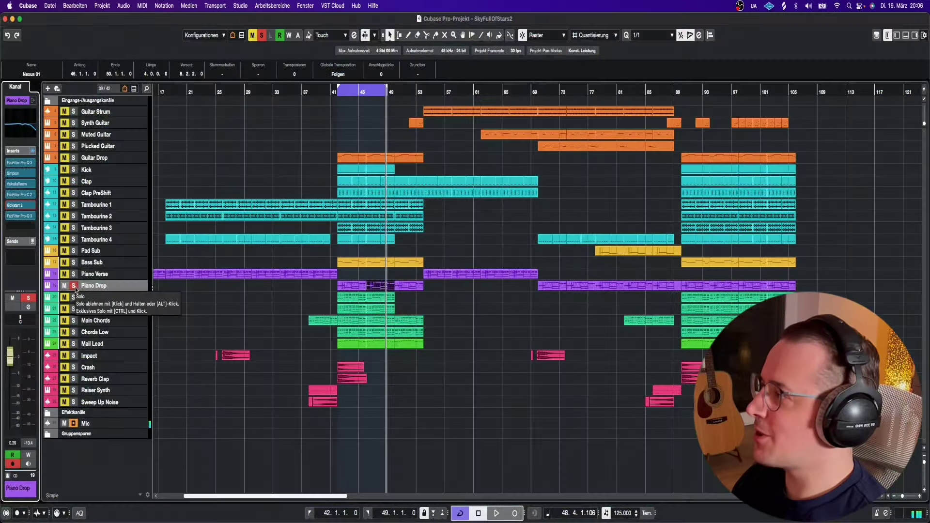
{"action": "left_click", "coordinate": [74, 287]}
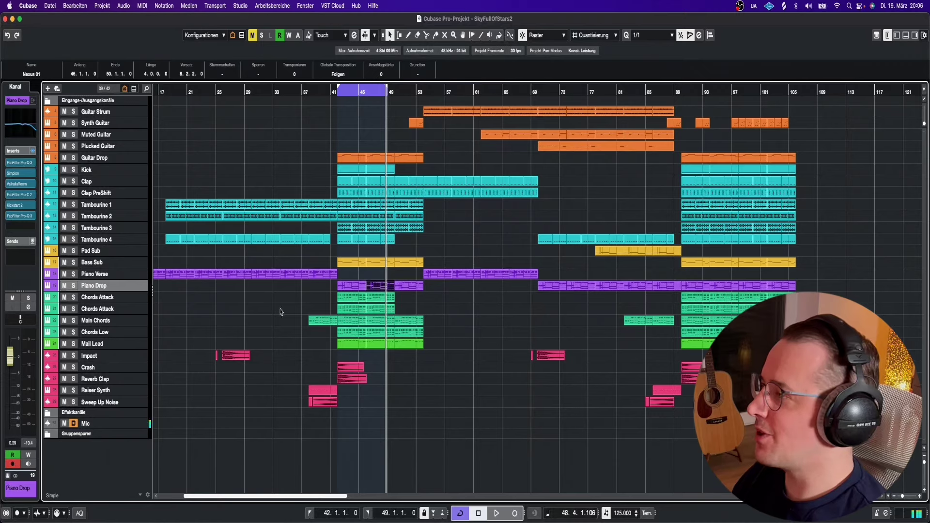
Step: Return to bar 42, solo the first Chords Attack track and start playback
{"action": "left_click", "coordinate": [336, 93]}
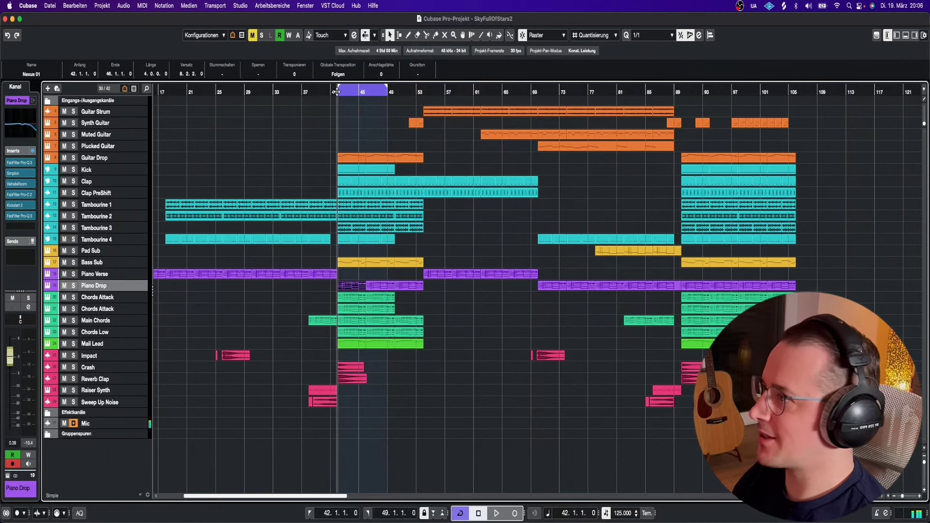
{"action": "left_click", "coordinate": [107, 300]}
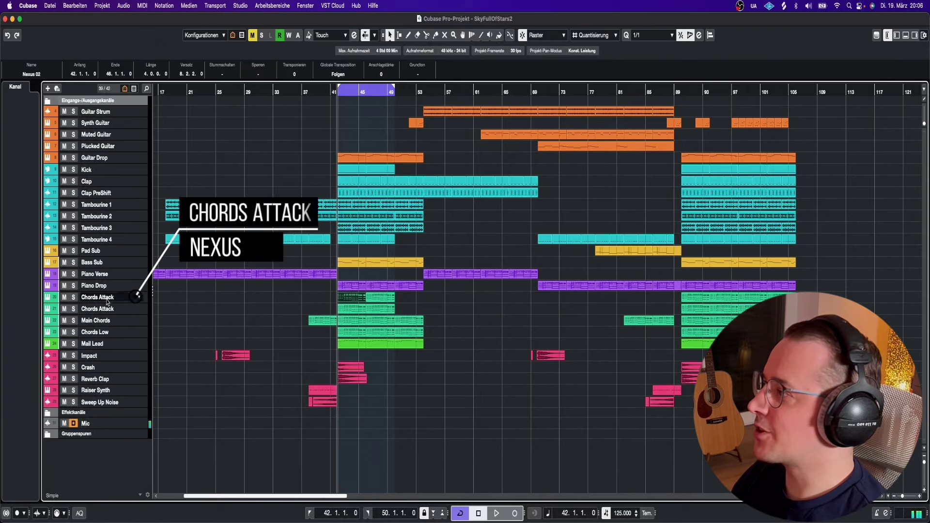
{"action": "left_click", "coordinate": [108, 299]}
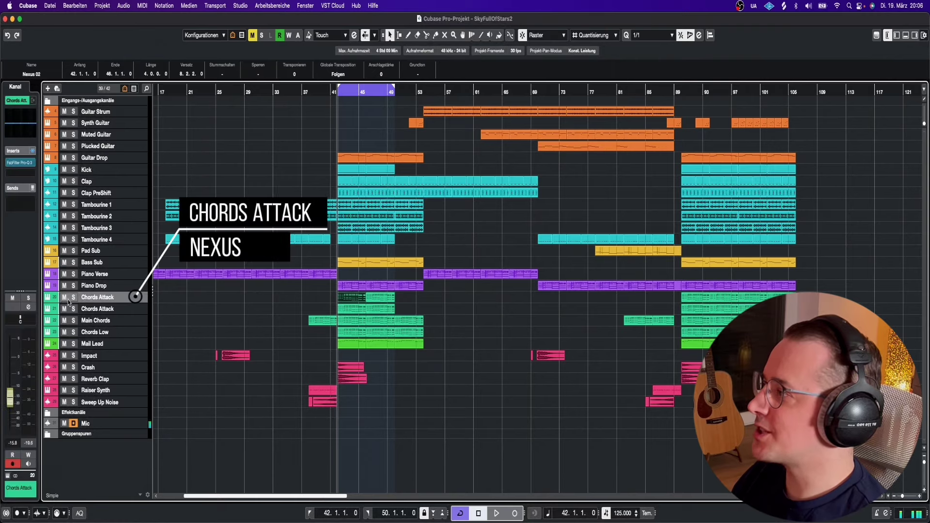
{"action": "left_click", "coordinate": [73, 298]}
{"action": "key", "text": "space"}
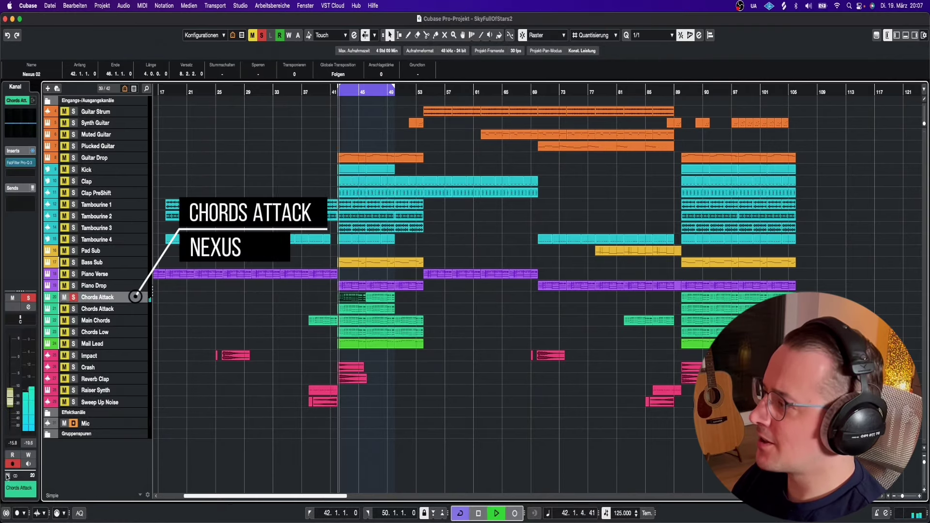
Step: Check the Chords Attack Nexus 3 Dance Saw 3 sound and Pro-Q 3 EQ, then stop
{"action": "left_click", "coordinate": [8, 475]}
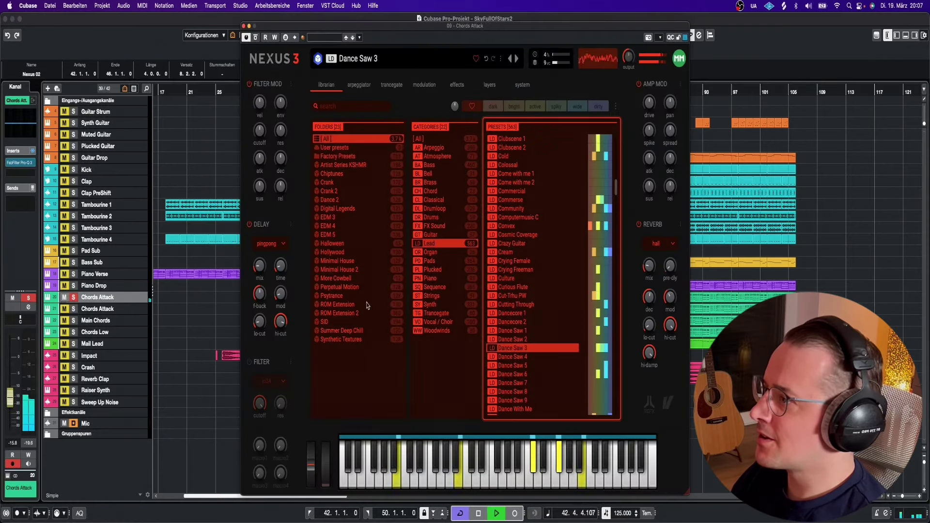
{"action": "left_click", "coordinate": [27, 165]}
{"action": "left_click", "coordinate": [26, 163]}
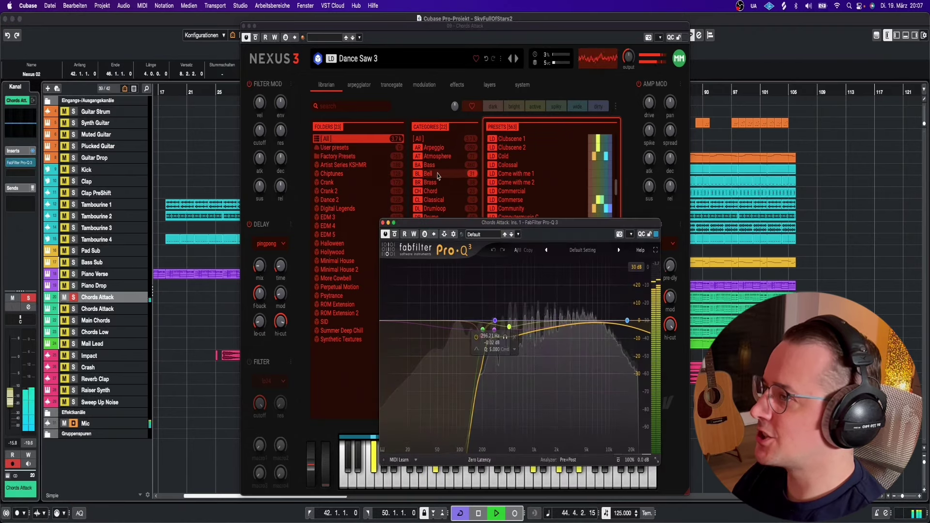
{"action": "left_click", "coordinate": [245, 26]}
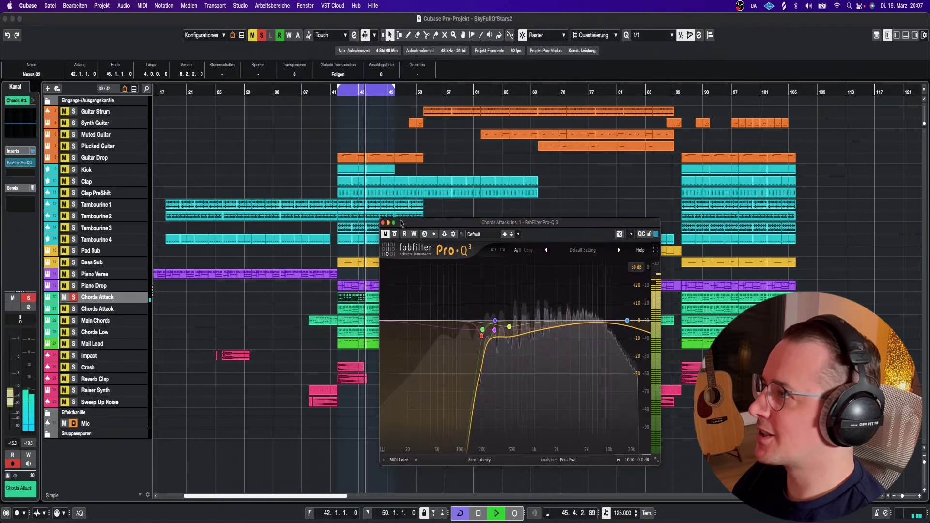
{"action": "left_click", "coordinate": [383, 223]}
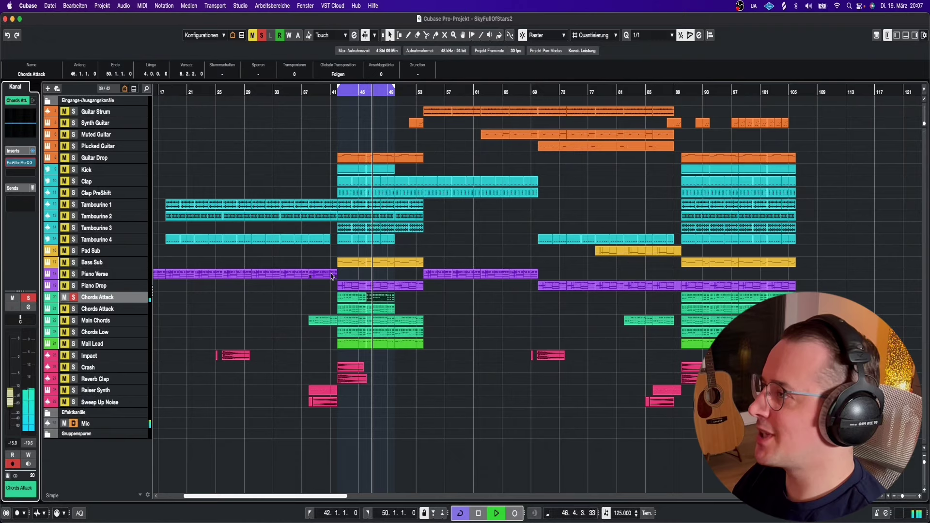
{"action": "key", "text": "space"}
Step: Solo the second Chords Attack track and play it back from bar 42
{"action": "left_click", "coordinate": [91, 310]}
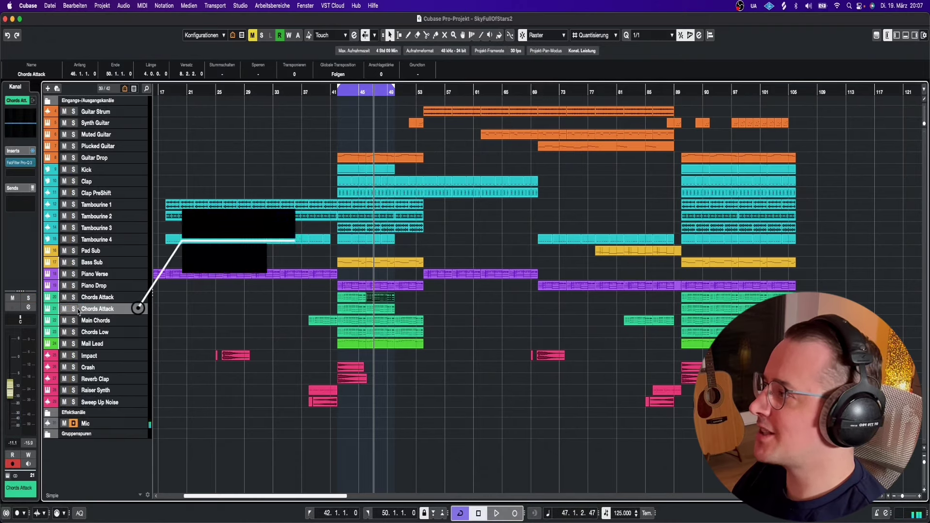
{"action": "key", "text": "s"}
{"action": "key", "text": "space"}
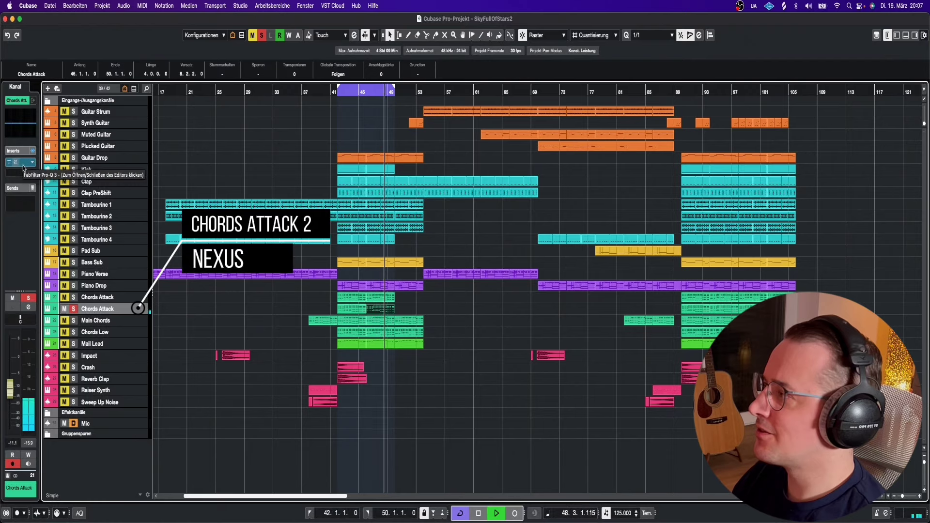
{"action": "key", "text": "space"}
Step: Solo Main Chords and check its Pro-Q 3 EQ during playback
{"action": "left_click", "coordinate": [74, 321], "text": "ctrl"}
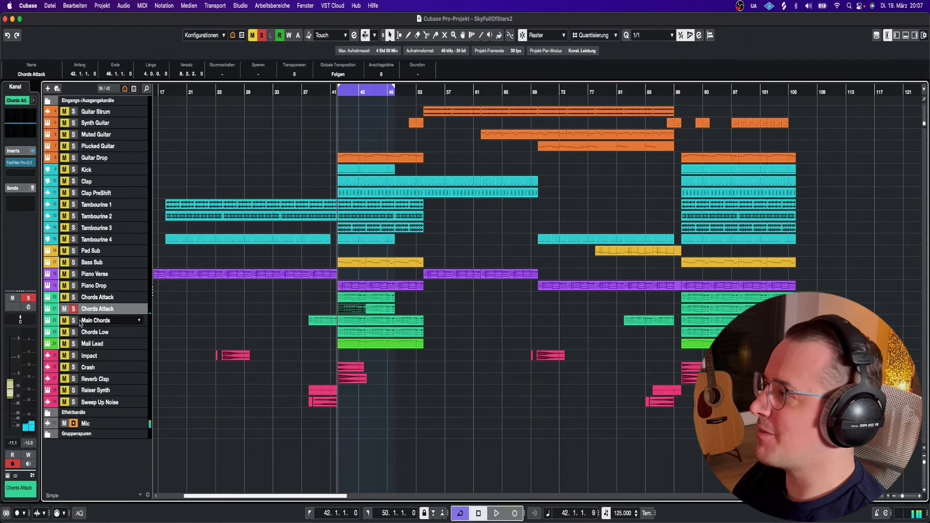
{"action": "key", "text": "space"}
{"action": "left_click", "coordinate": [23, 164]}
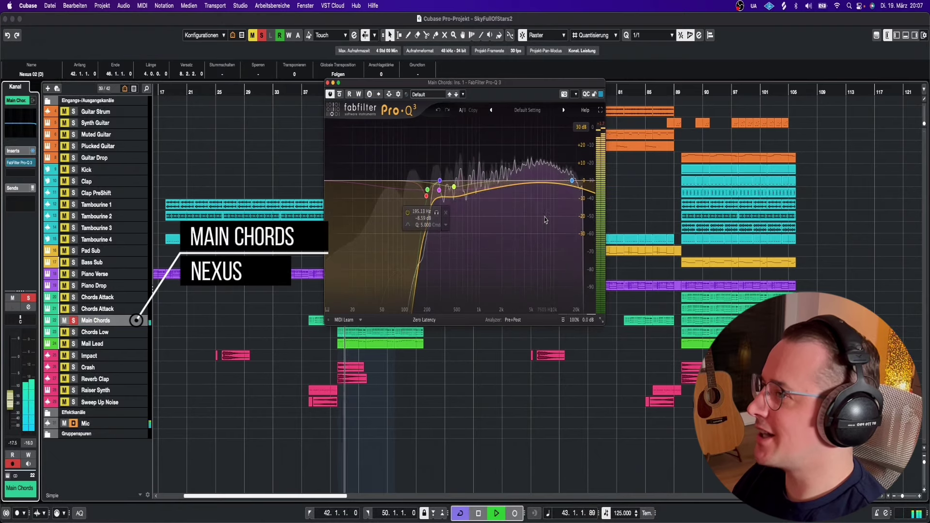
{"action": "left_click", "coordinate": [328, 83]}
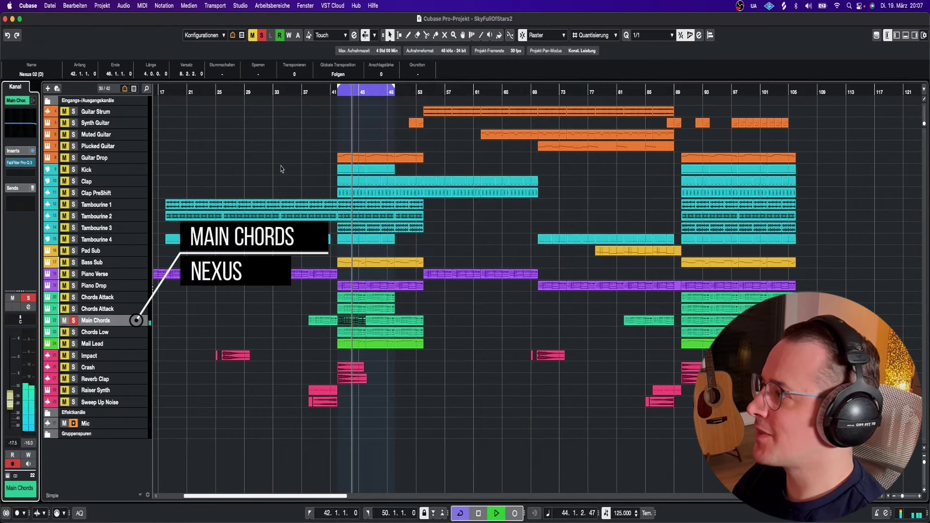
{"action": "key", "text": "space"}
Step: Play Chords Low with Main Chords, both Chords Attack tracks and Piano Drop, then select Main Lead
{"action": "left_click", "coordinate": [82, 334]}
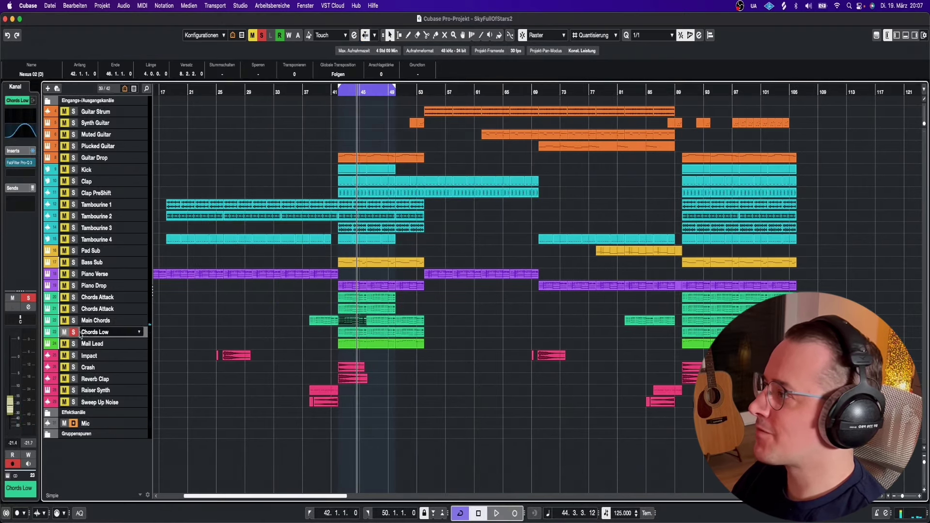
{"action": "key", "text": "space"}
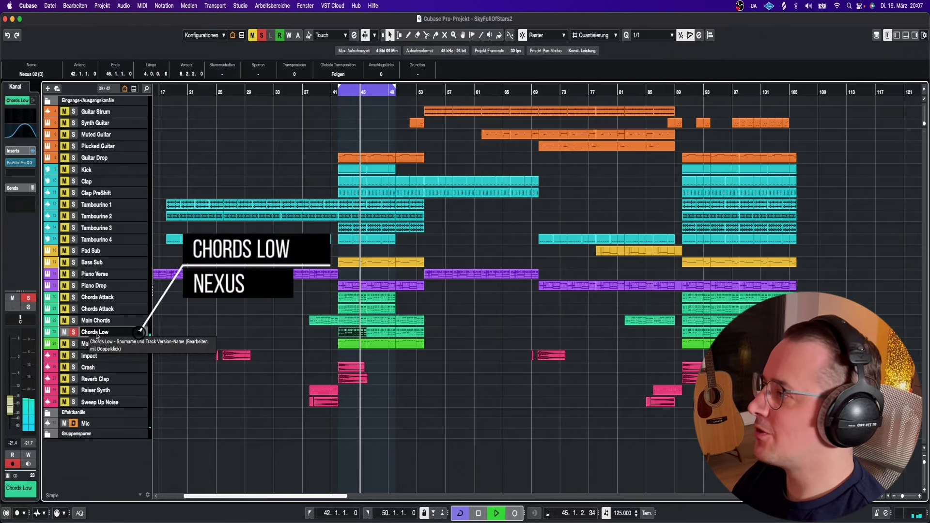
{"action": "left_click", "coordinate": [73, 320]}
{"action": "left_click", "coordinate": [73, 309]}
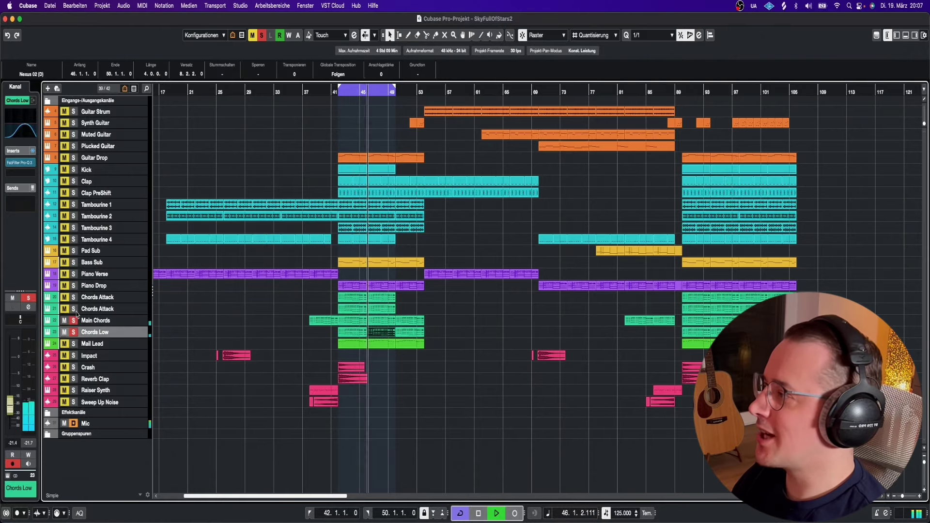
{"action": "left_click", "coordinate": [73, 297]}
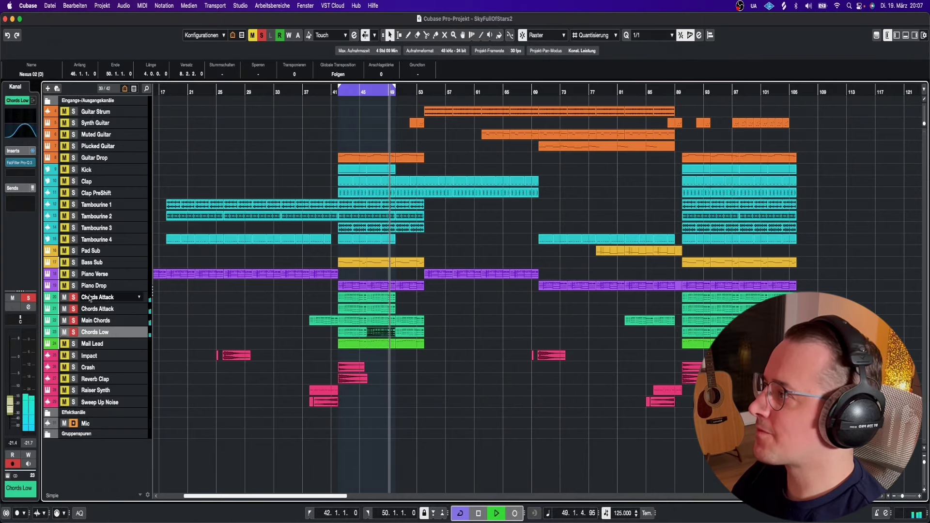
{"action": "left_click", "coordinate": [74, 286]}
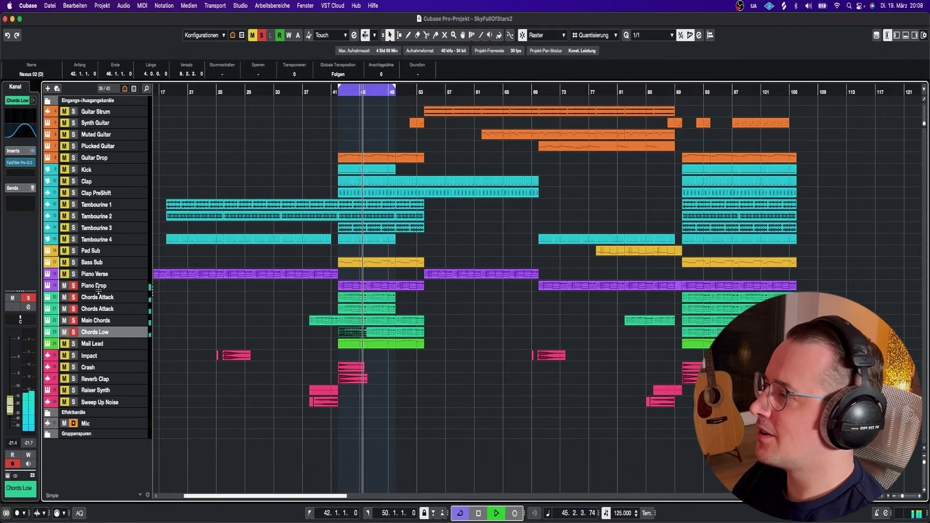
{"action": "key", "text": "space"}
{"action": "scroll", "coordinate": [304, 125], "scroll_direction": "right", "scroll_amount": 1}
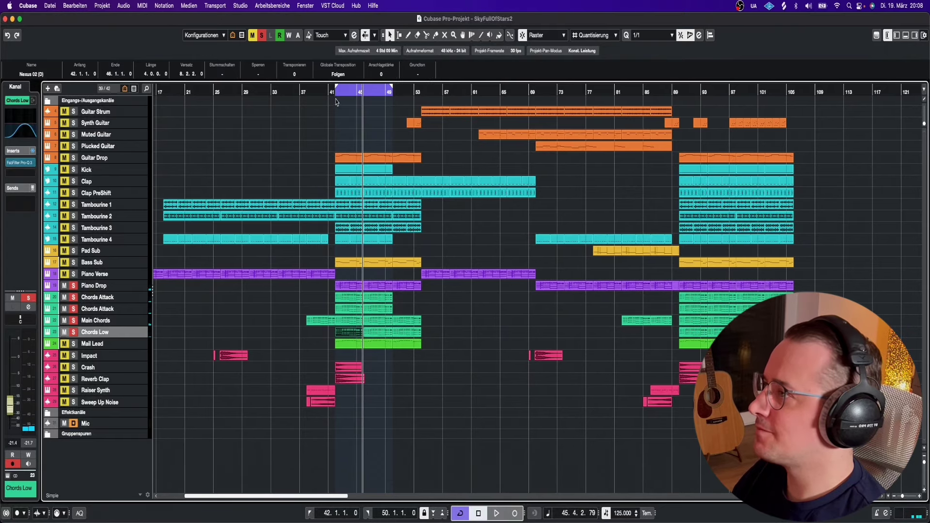
{"action": "left_click", "coordinate": [116, 344]}
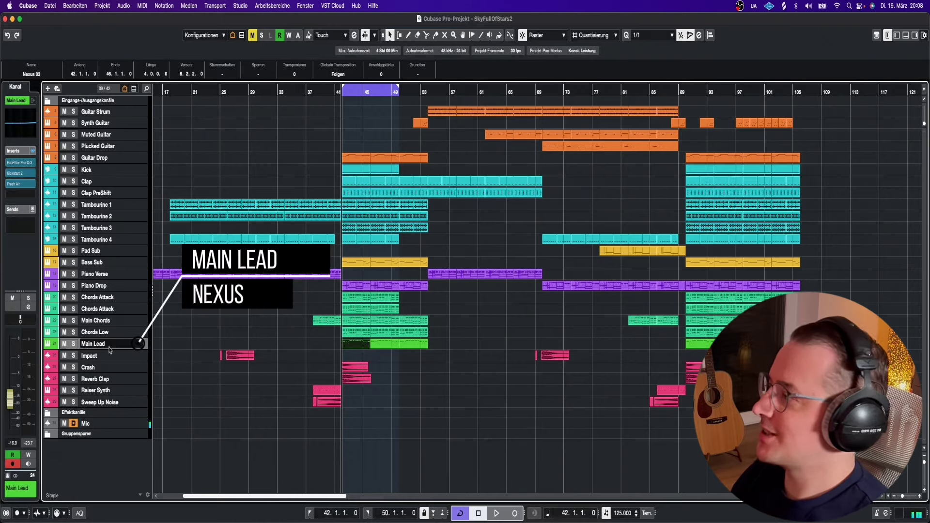
Step: Solo and play Main Lead, checking its Nexus preset King Of Buzz 8
{"action": "left_click", "coordinate": [73, 344]}
{"action": "key", "text": "space"}
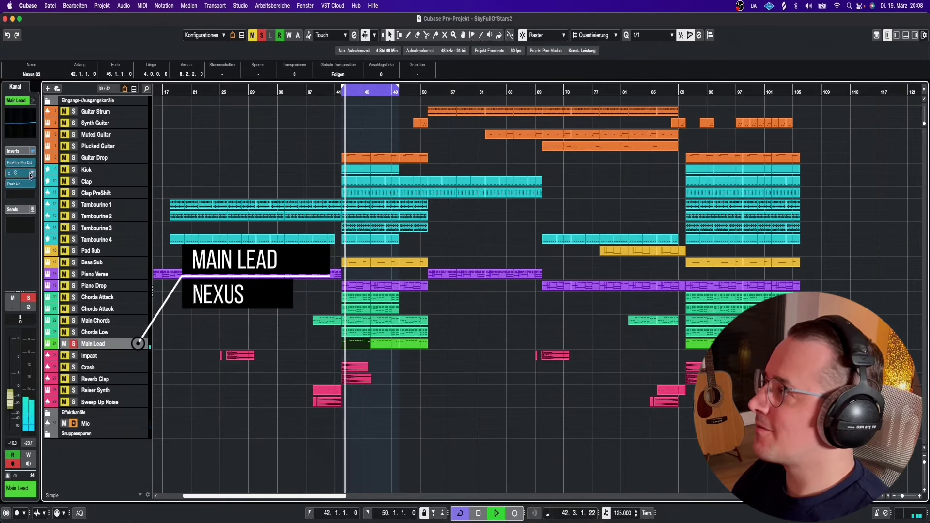
{"action": "left_click", "coordinate": [8, 475]}
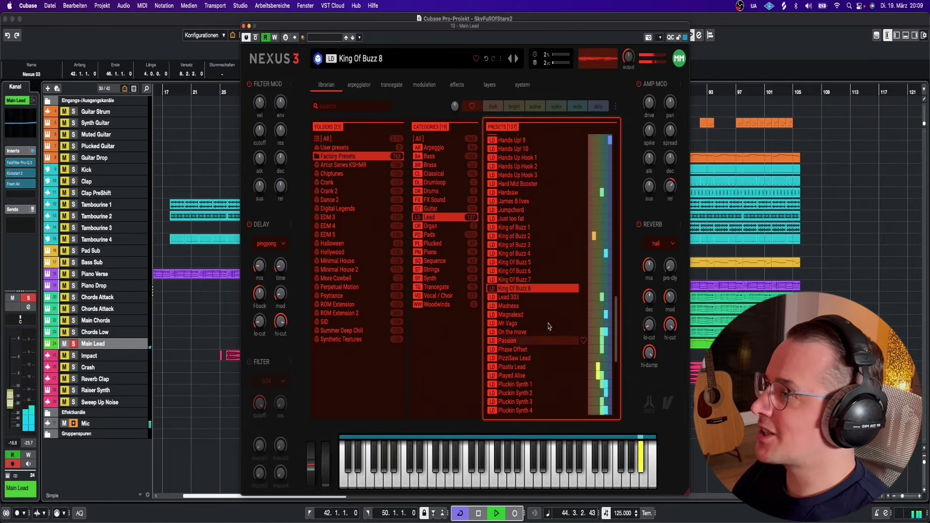
{"action": "left_click", "coordinate": [243, 26]}
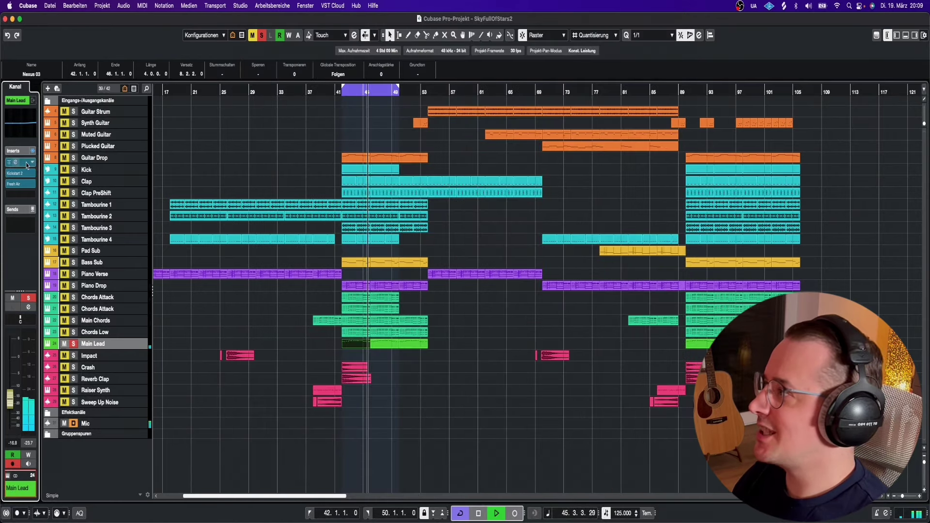
Step: Review Main Lead's Pro-Q 3, Kickstart 2 and Fresh Air inserts, then stop playback
{"action": "left_click", "coordinate": [20, 164]}
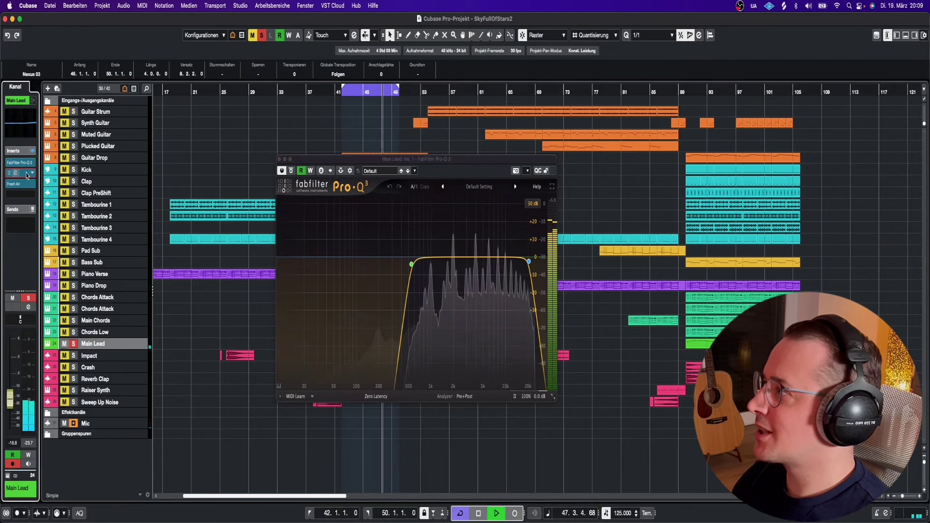
{"action": "left_click", "coordinate": [25, 173]}
{"action": "left_click", "coordinate": [20, 184]}
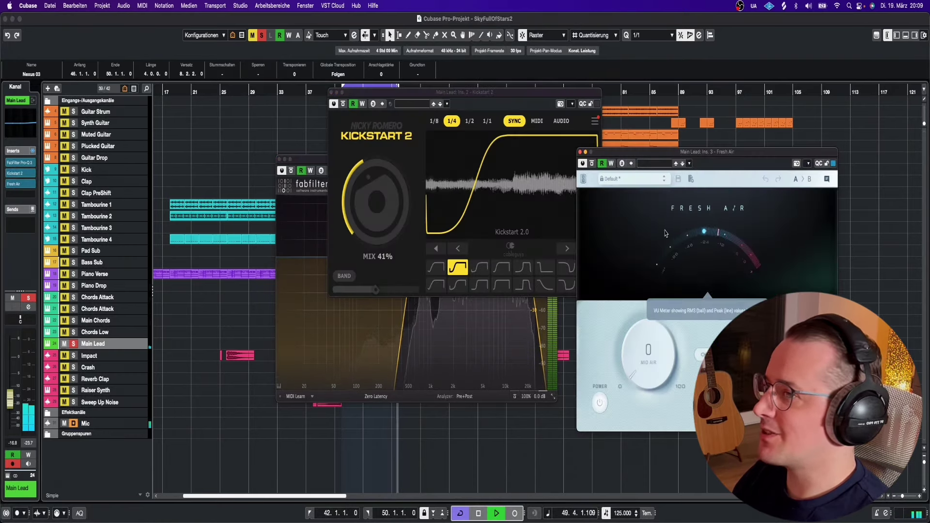
{"action": "key", "text": "space"}
{"action": "left_click", "coordinate": [580, 152]}
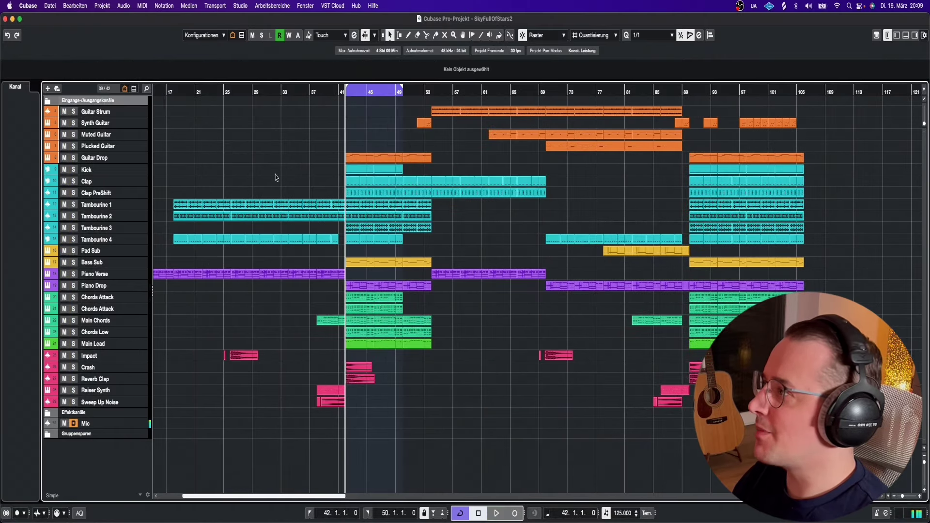
Step: Solo and play Guitar Drop, checking its Nexus preset Dance Guitar
{"action": "left_click", "coordinate": [73, 158]}
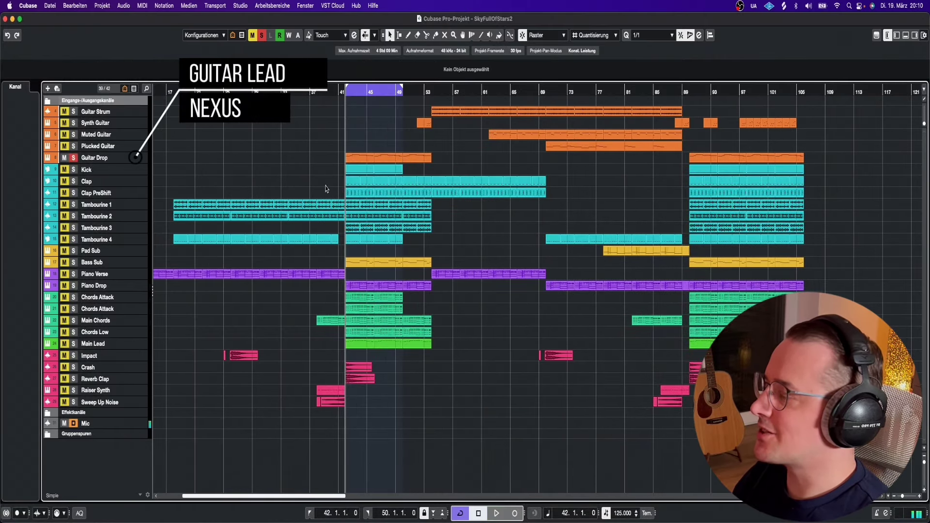
{"action": "key", "text": "space"}
{"action": "left_click", "coordinate": [109, 158]}
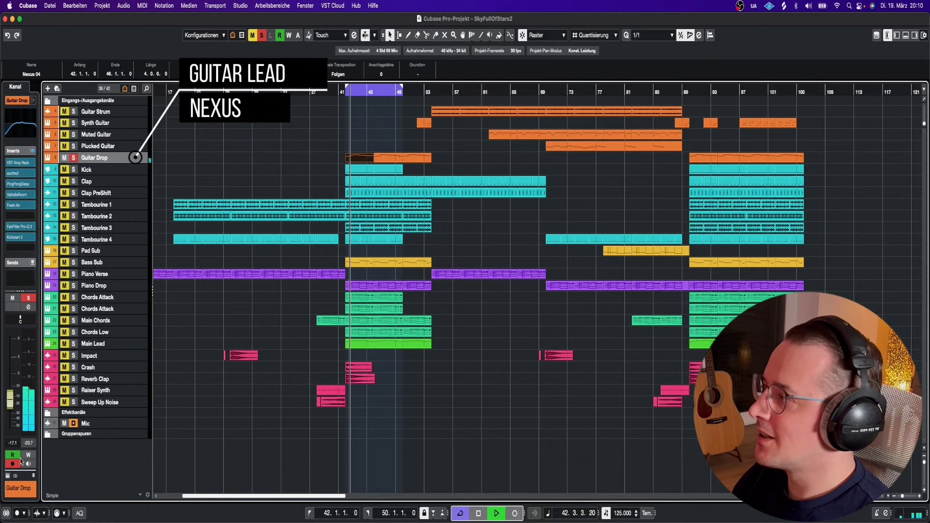
{"action": "key", "text": "e"}
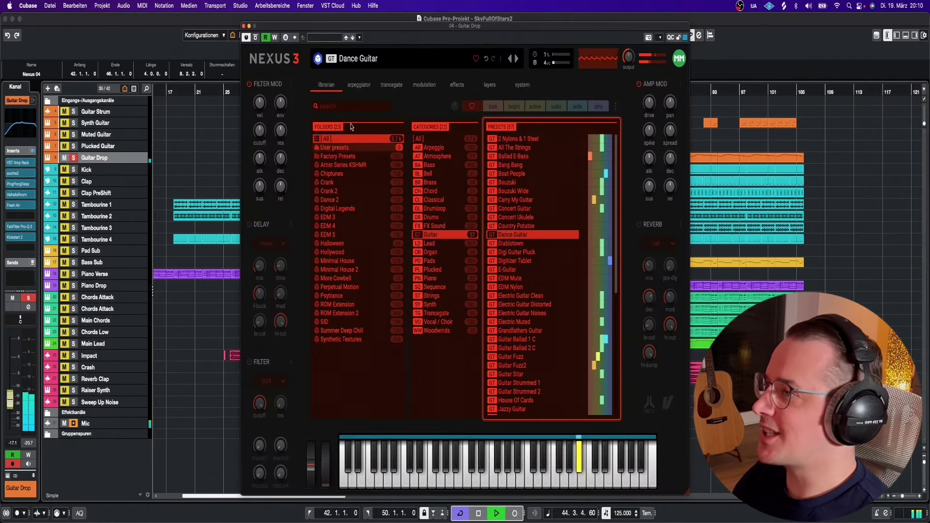
{"action": "left_click", "coordinate": [244, 26]}
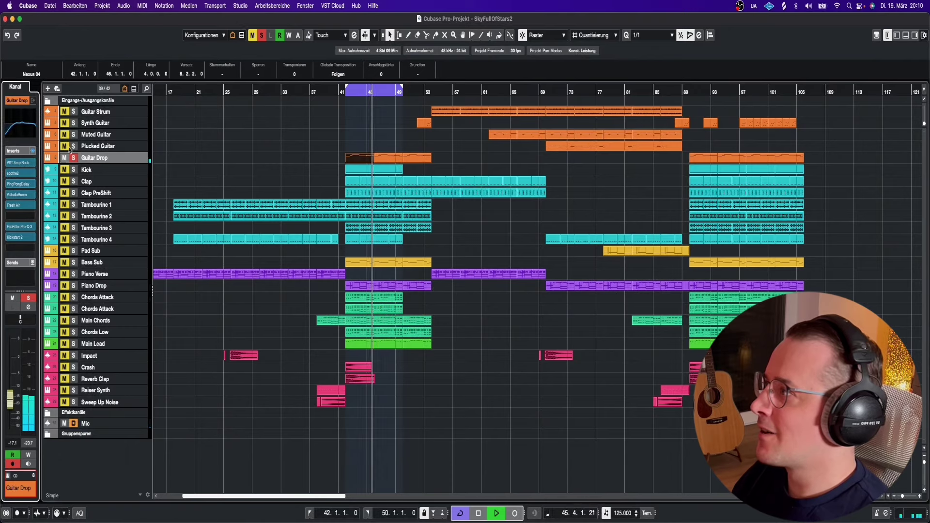
Step: Open Guitar Drop's VST Amp Rack, soothe2, ValhallaRoom and Fresh Air insert editors
{"action": "left_click", "coordinate": [20, 162]}
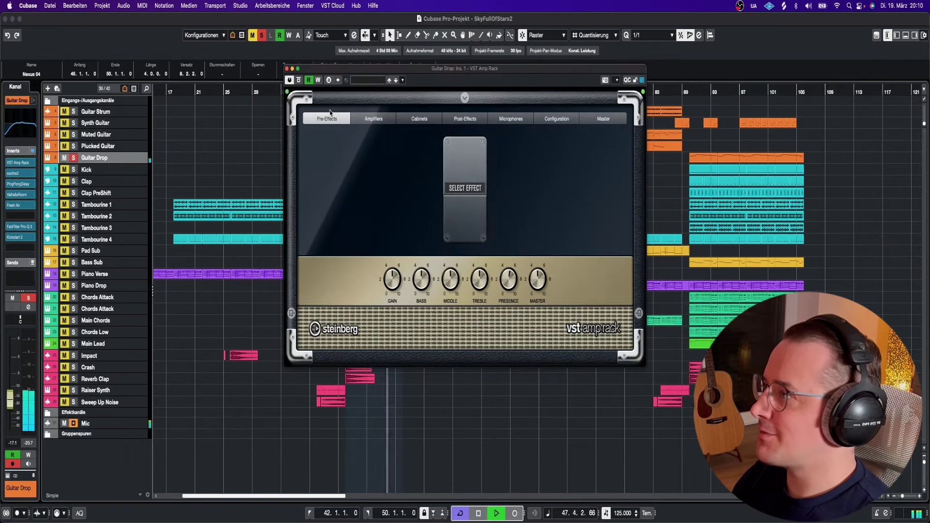
{"action": "left_click", "coordinate": [287, 69]}
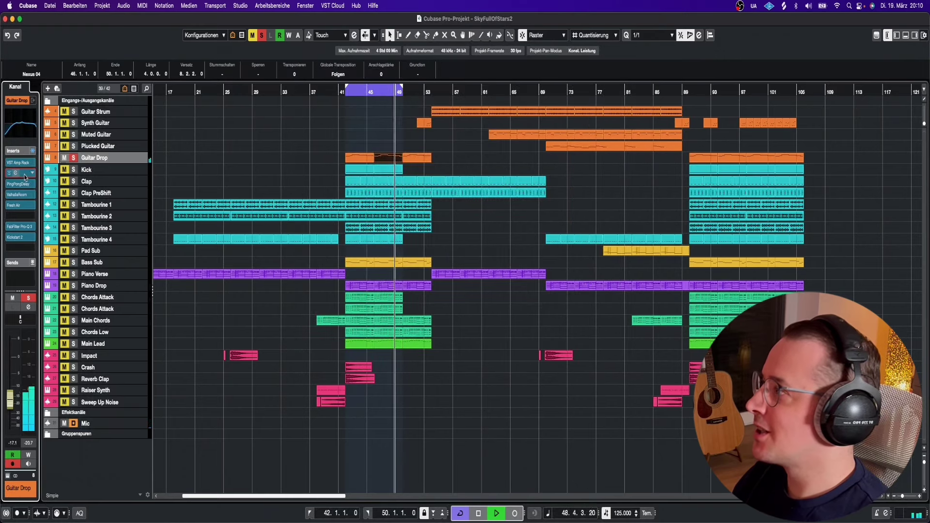
{"action": "left_click", "coordinate": [19, 173]}
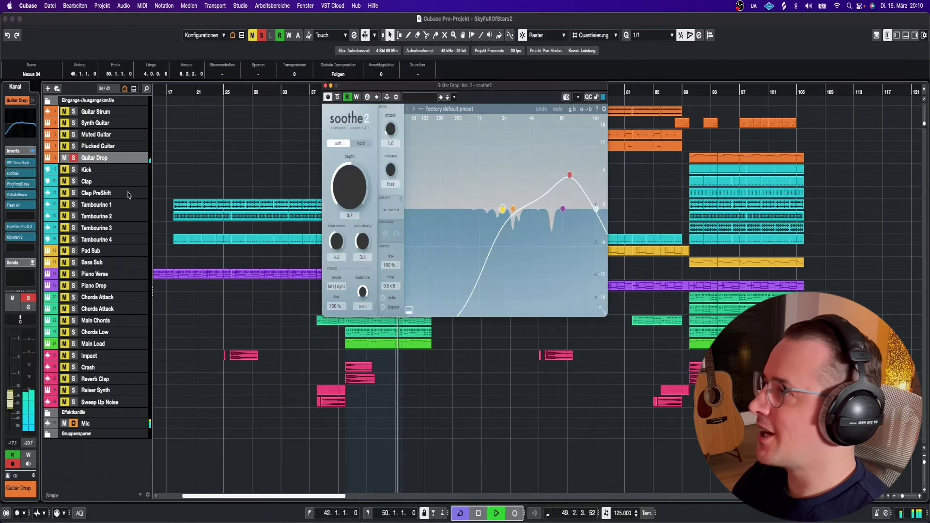
{"action": "left_click", "coordinate": [24, 199]}
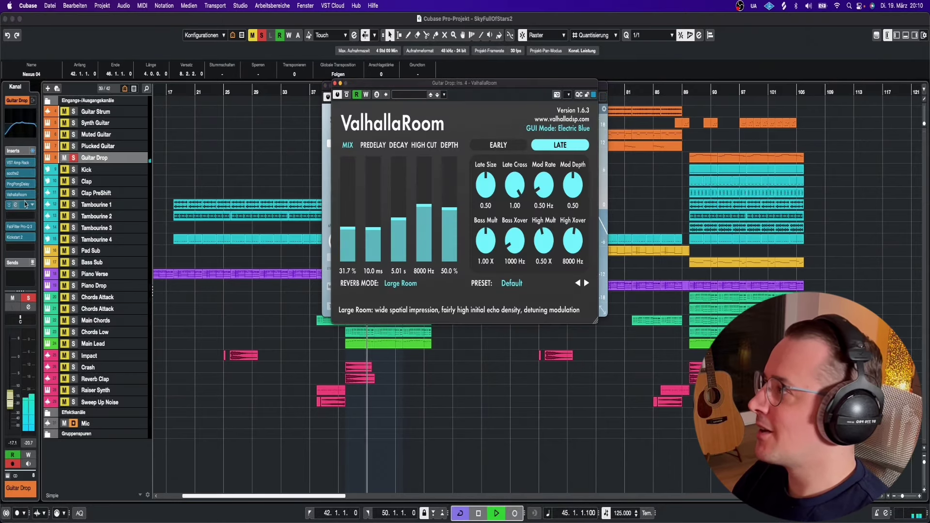
{"action": "left_click", "coordinate": [26, 205]}
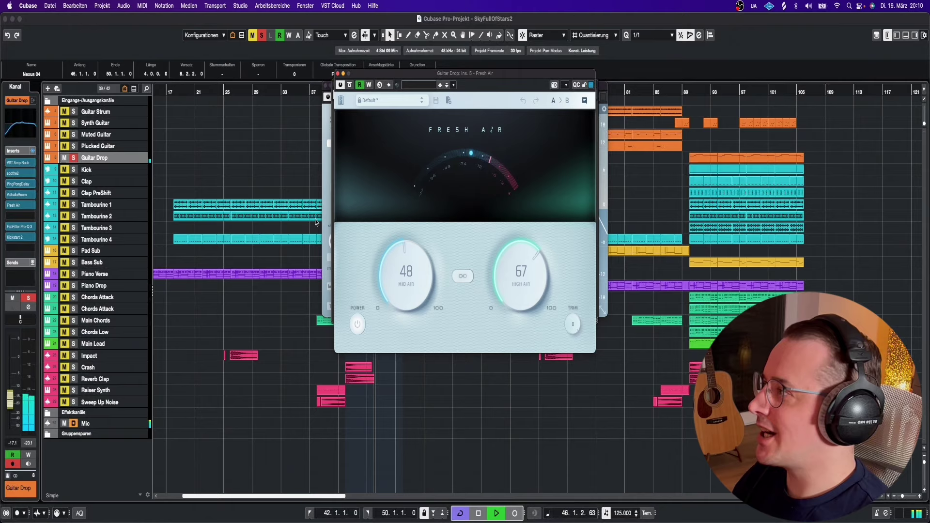
Step: Check Guitar Drop's Pro-Q 3 and channel EQ curve, then stop playback
{"action": "left_click", "coordinate": [26, 230]}
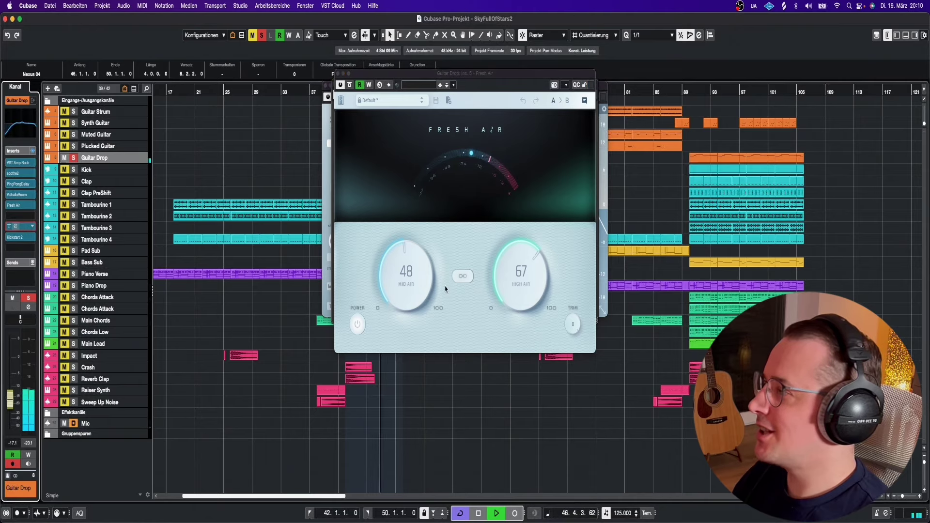
{"action": "left_click", "coordinate": [26, 133]}
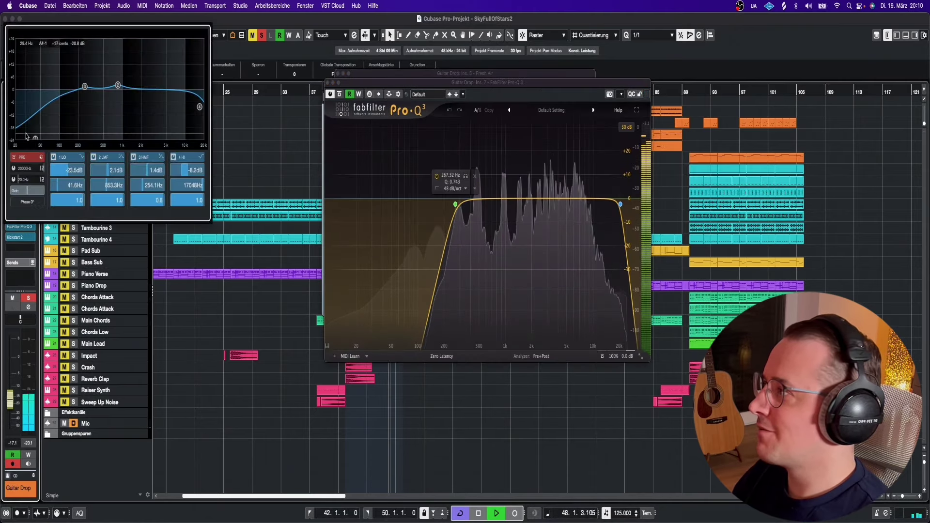
{"action": "left_click", "coordinate": [328, 84]}
{"action": "key", "text": "space"}
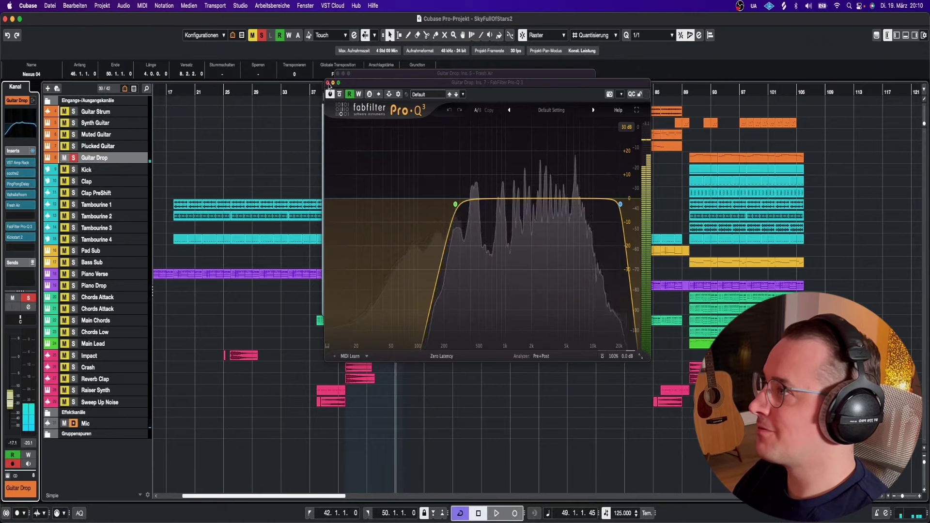
{"action": "left_click", "coordinate": [328, 83]}
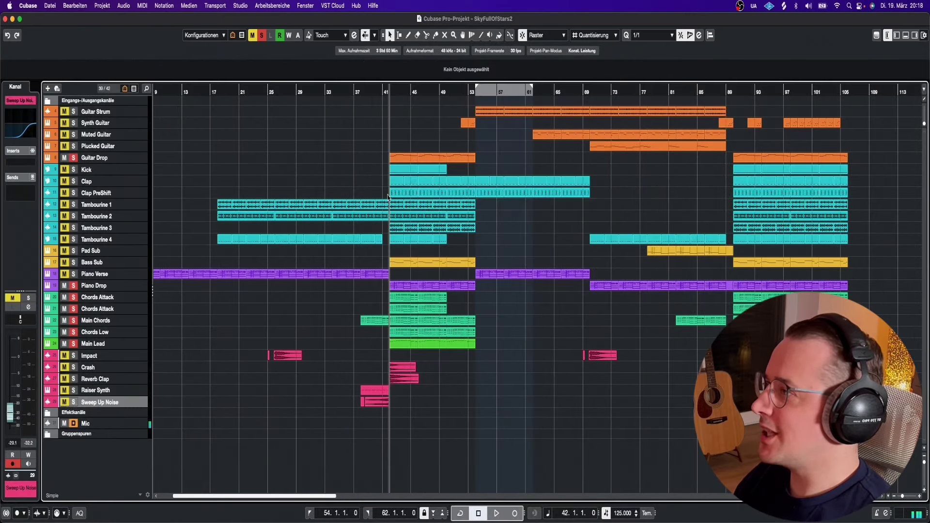
{"action": "scroll", "coordinate": [387, 198], "scroll_direction": "left", "scroll_amount": 3}
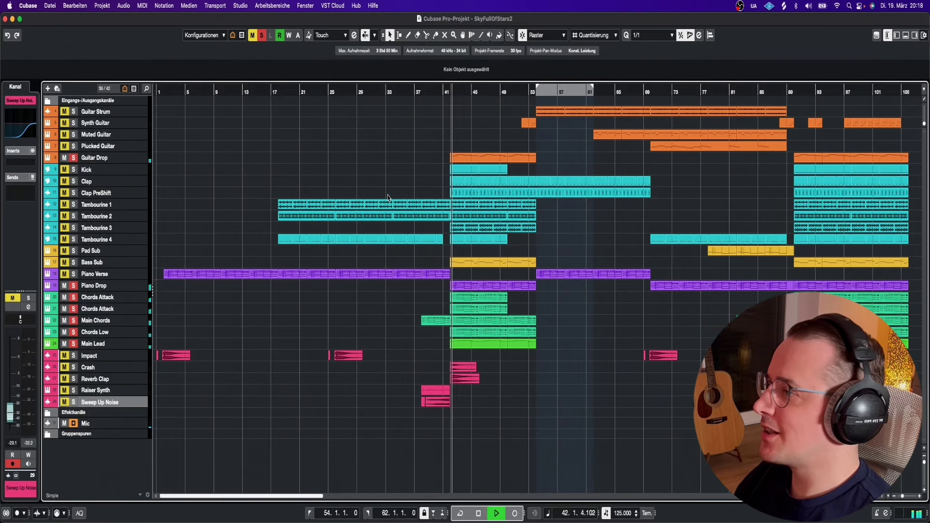